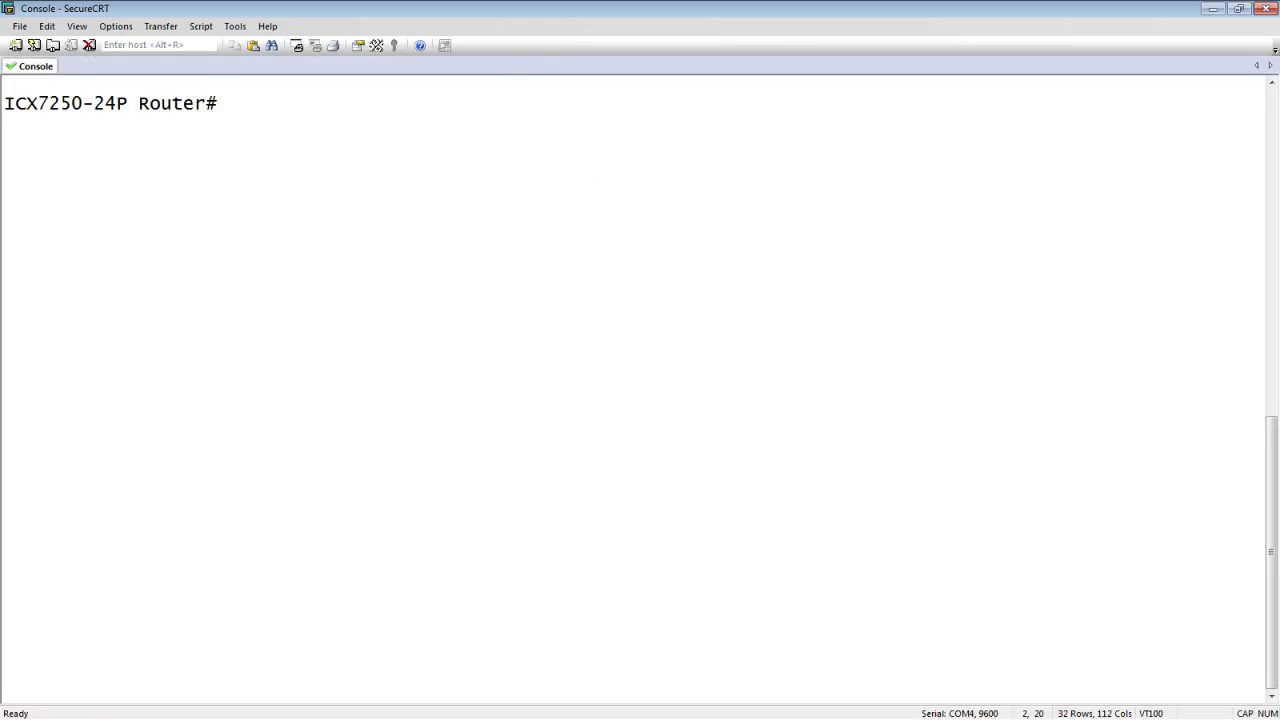
- Run SHOW VER to view the ICX7250's version and hardware details, then quit the pager to a fresh prompt
{"action": "type", "text": "SHOW VER"}
{"action": "key", "text": "Return"}
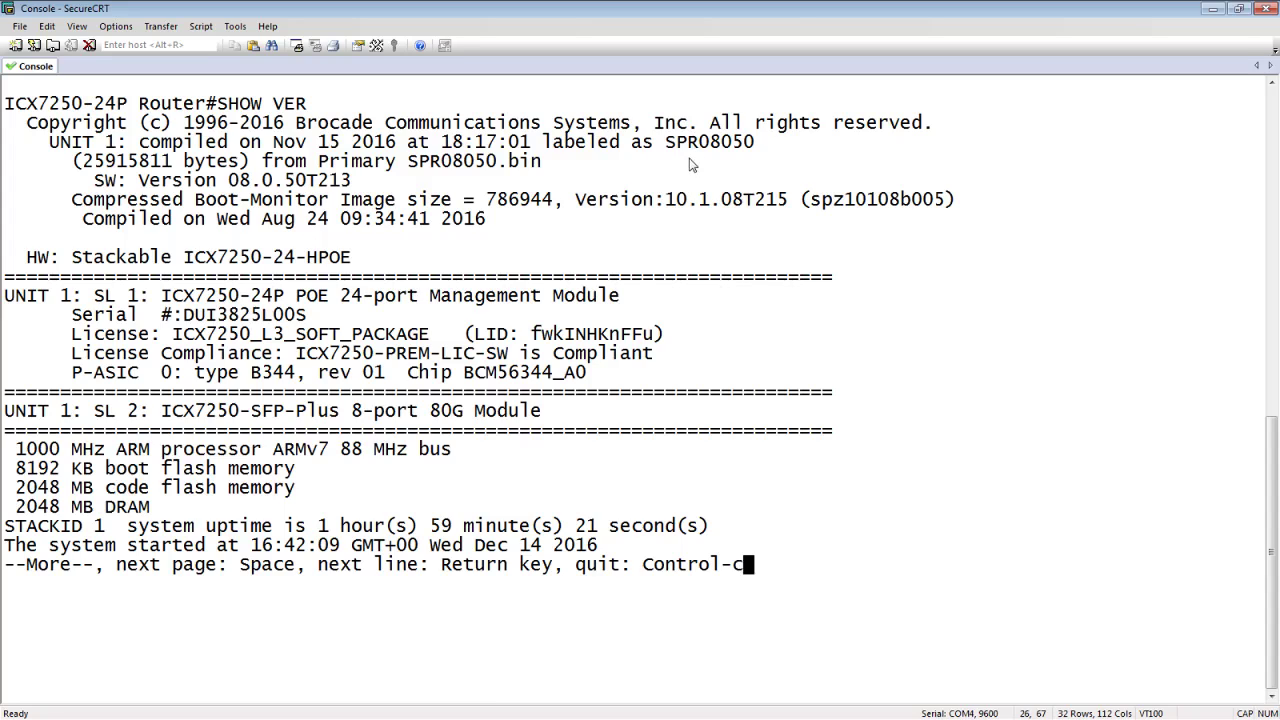
{"action": "key", "text": "ctrl+c"}
{"action": "key", "text": "Return"}
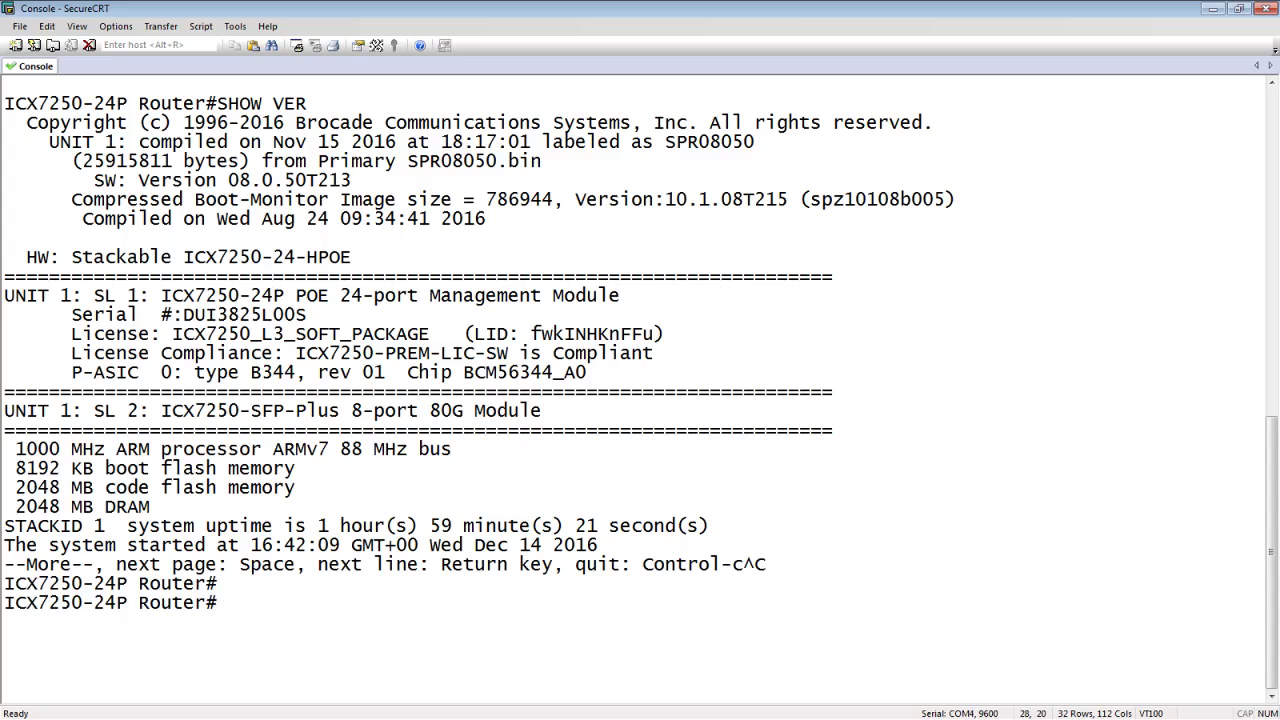
- Enter global configuration and create VLANs 10 and 20, each with port 1/1/1 tagged
{"action": "type", "text": "config t"}
{"action": "key", "text": "Return"}
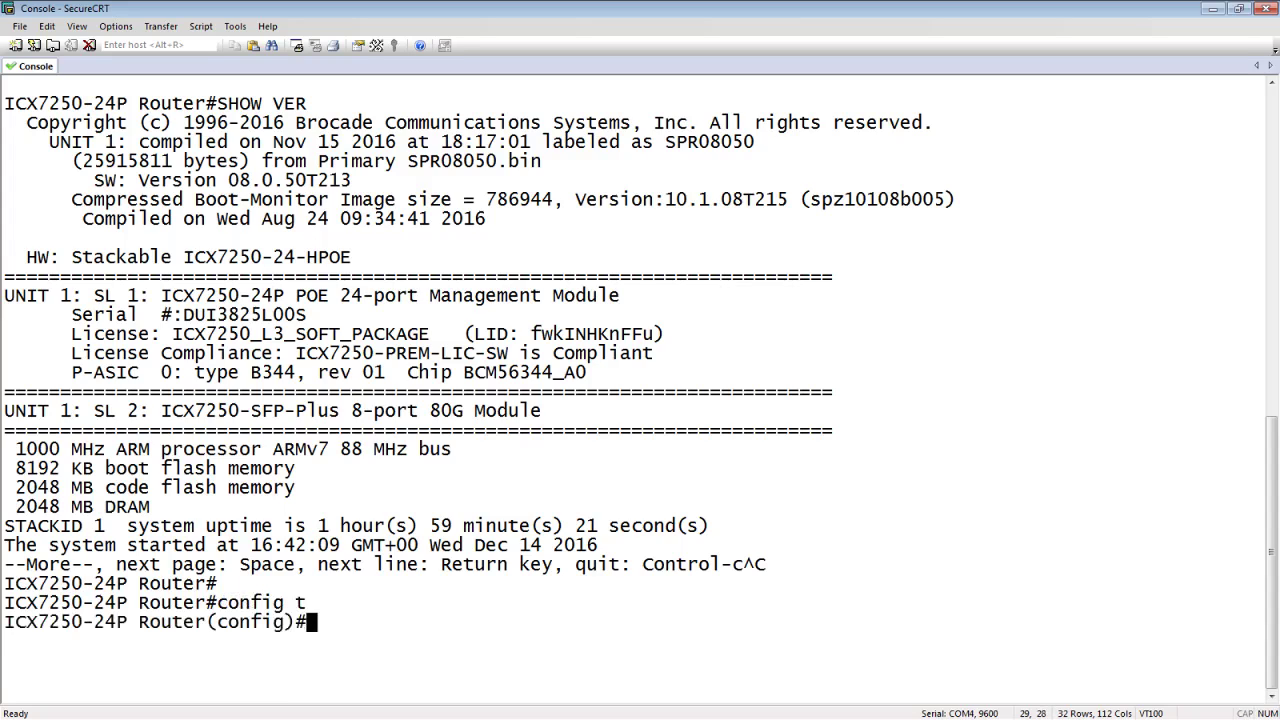
{"action": "type", "text": "vlan 10"}
{"action": "key", "text": "Return"}
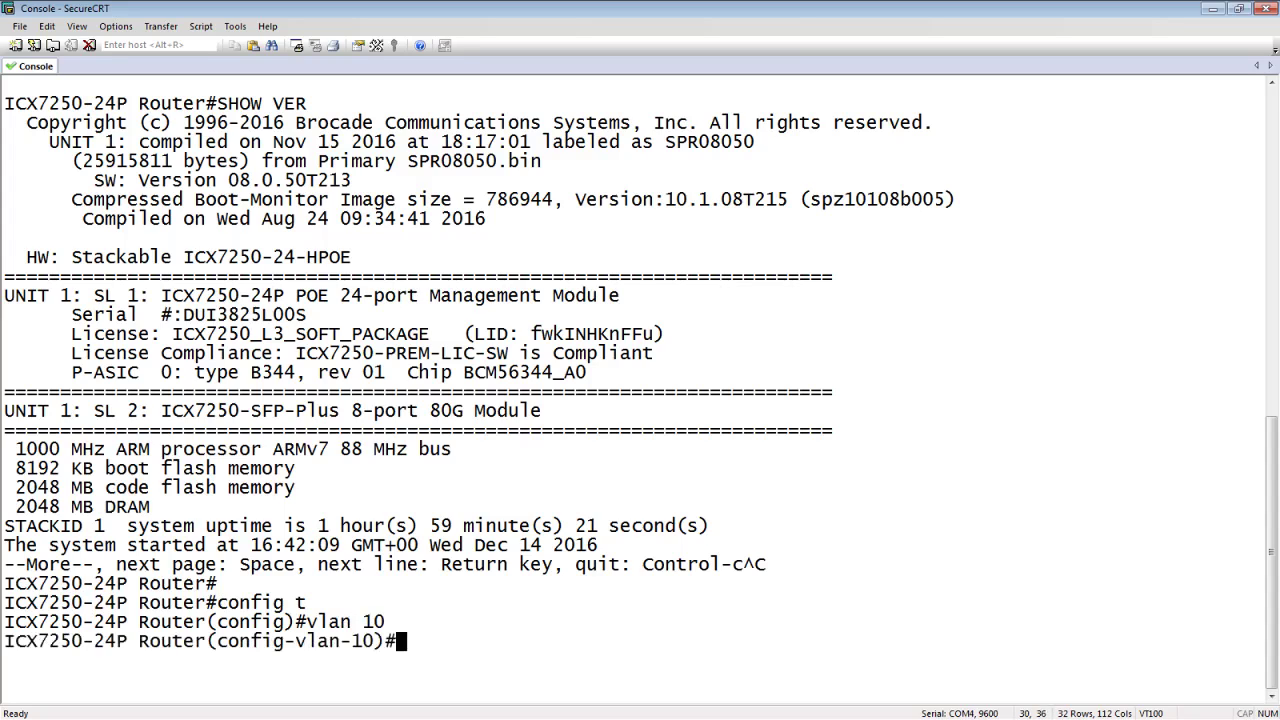
{"action": "type", "text": "tag e 1/1/1"}
{"action": "key", "text": "Return"}
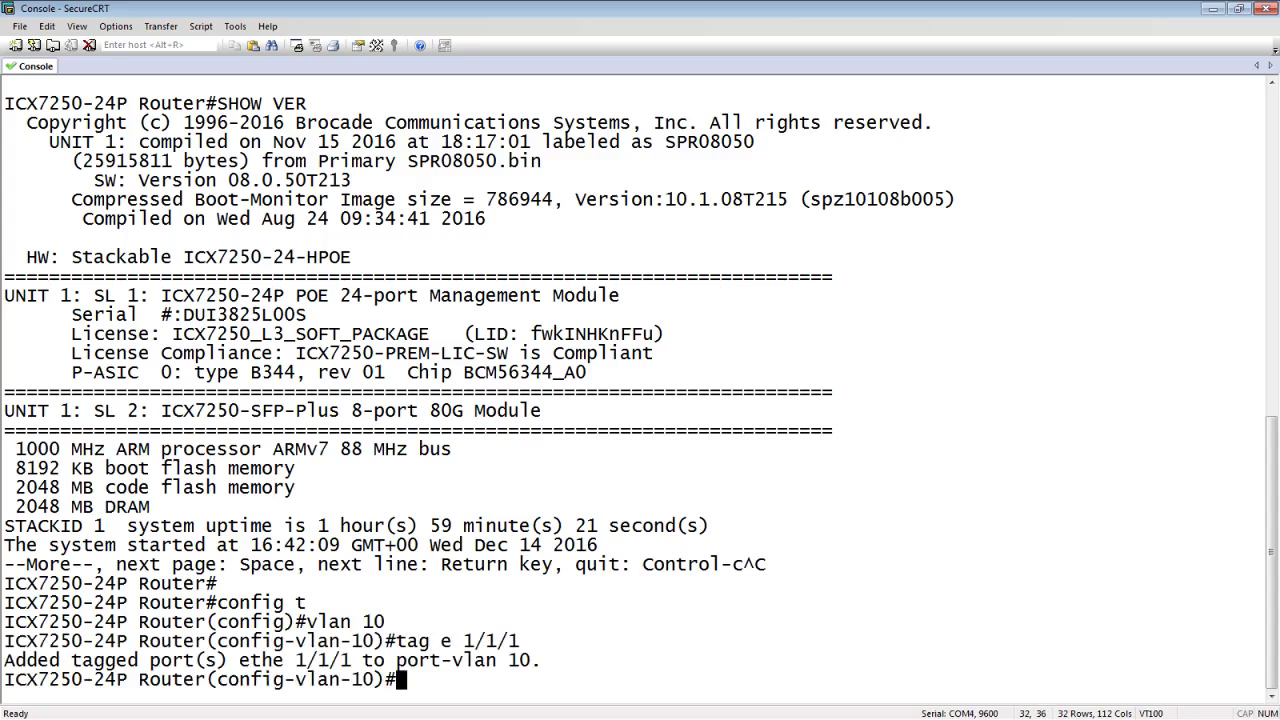
{"action": "type", "text": "vlan 2"}
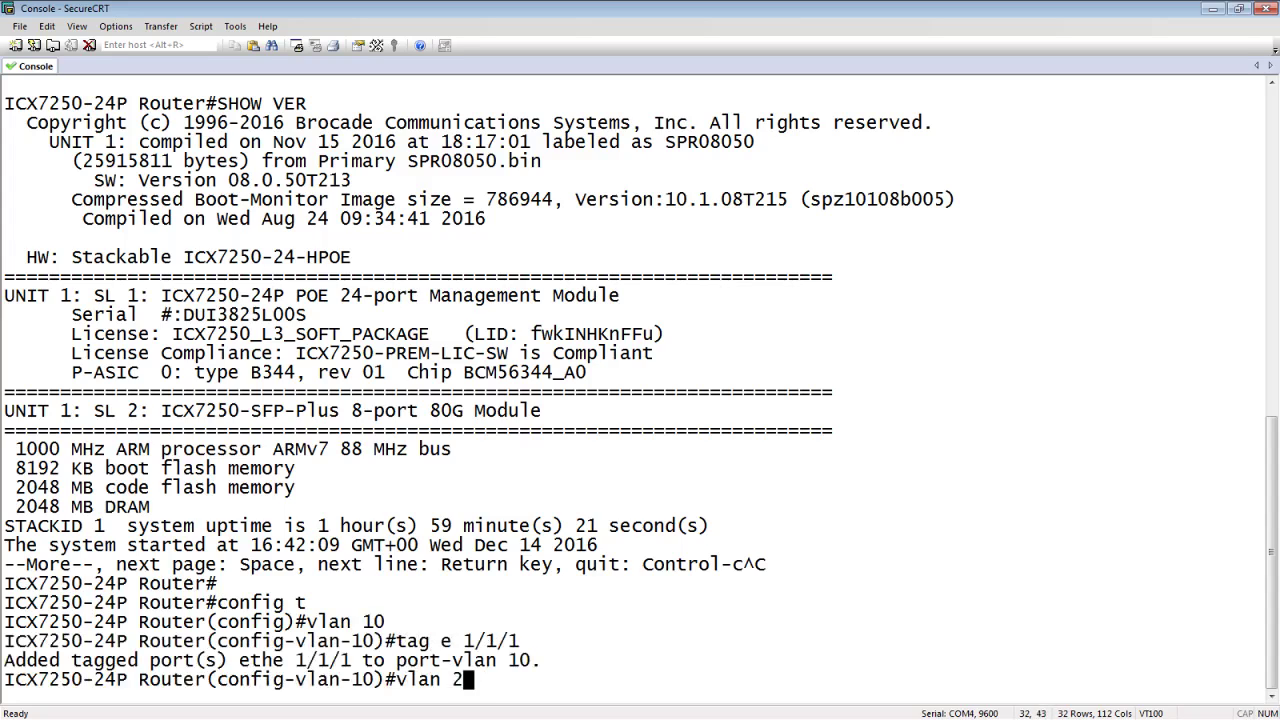
{"action": "type", "text": "0"}
{"action": "key", "text": "Return"}
{"action": "type", "text": "tag e 1/1/1"}
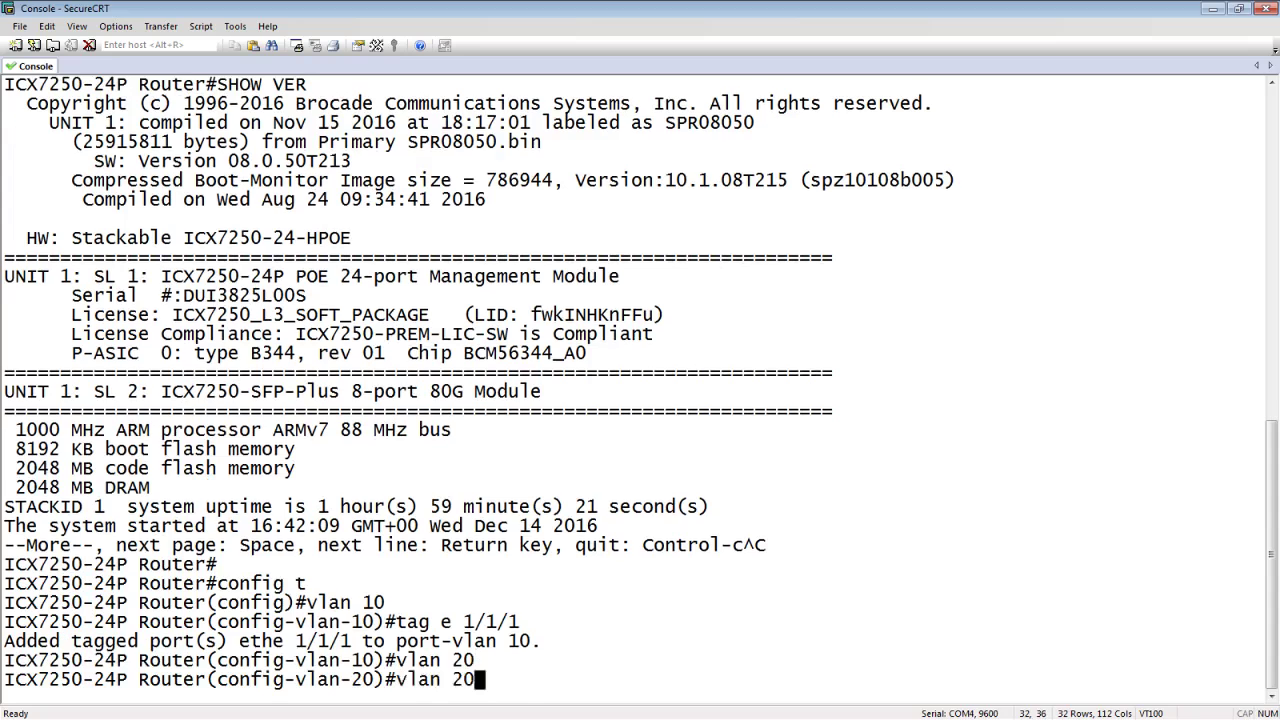
{"action": "key", "text": "Return"}
- Create VLANs 30 and 40, each tagging port 1/1/1 via the recalled tag e 1/1/1 command
{"action": "type", "text": "vlan 30"}
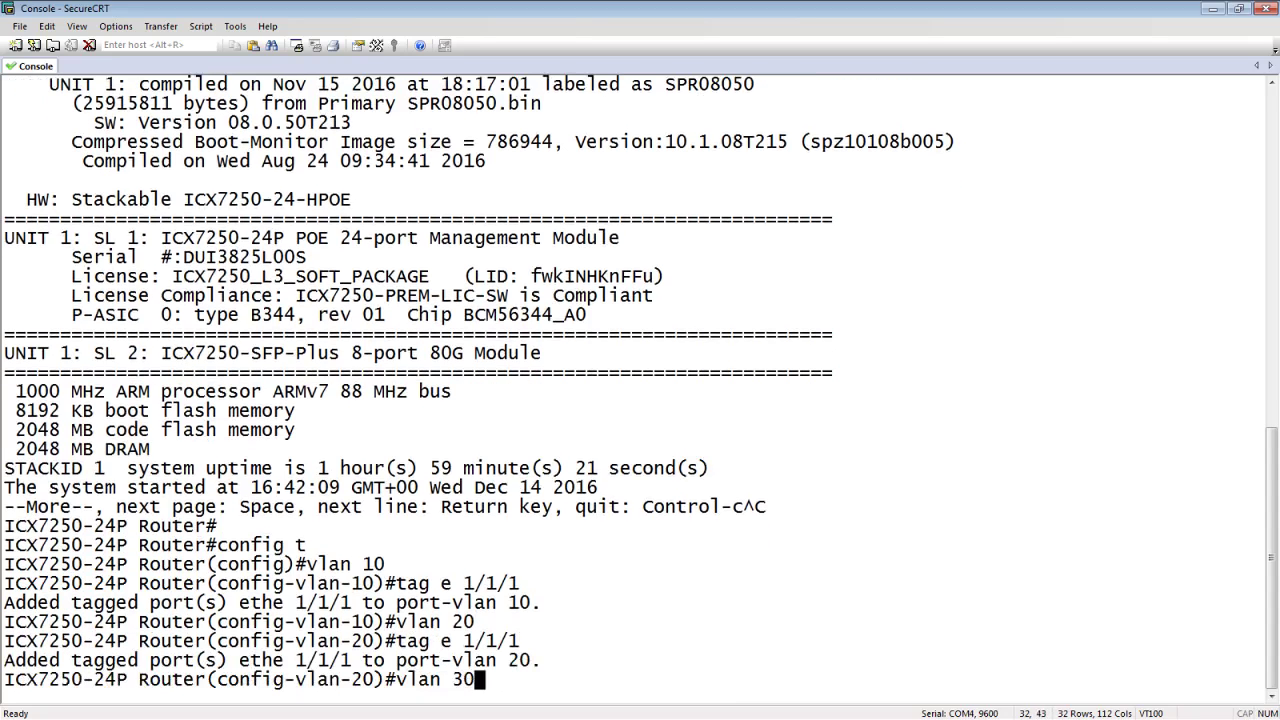
{"action": "key", "text": "Return"}
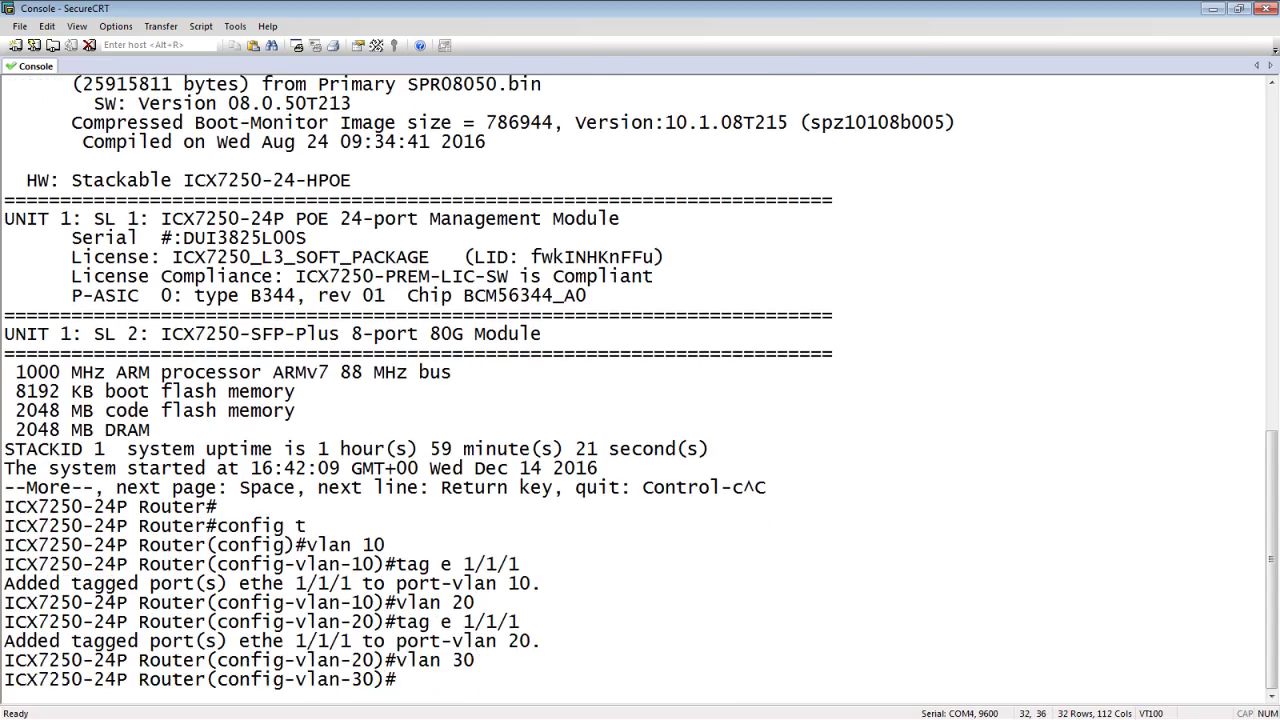
{"action": "key", "text": "Up"}
{"action": "key", "text": "Up"}
{"action": "key", "text": "Return"}
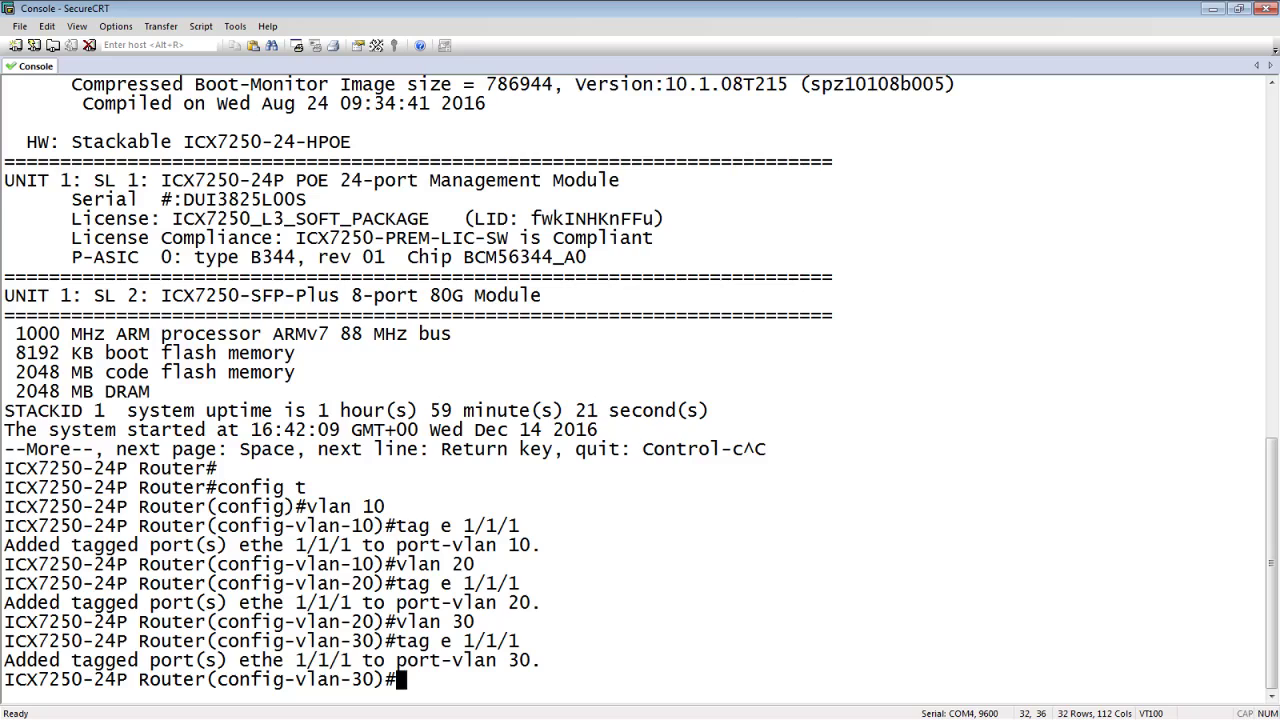
{"action": "type", "text": "vlan 40"}
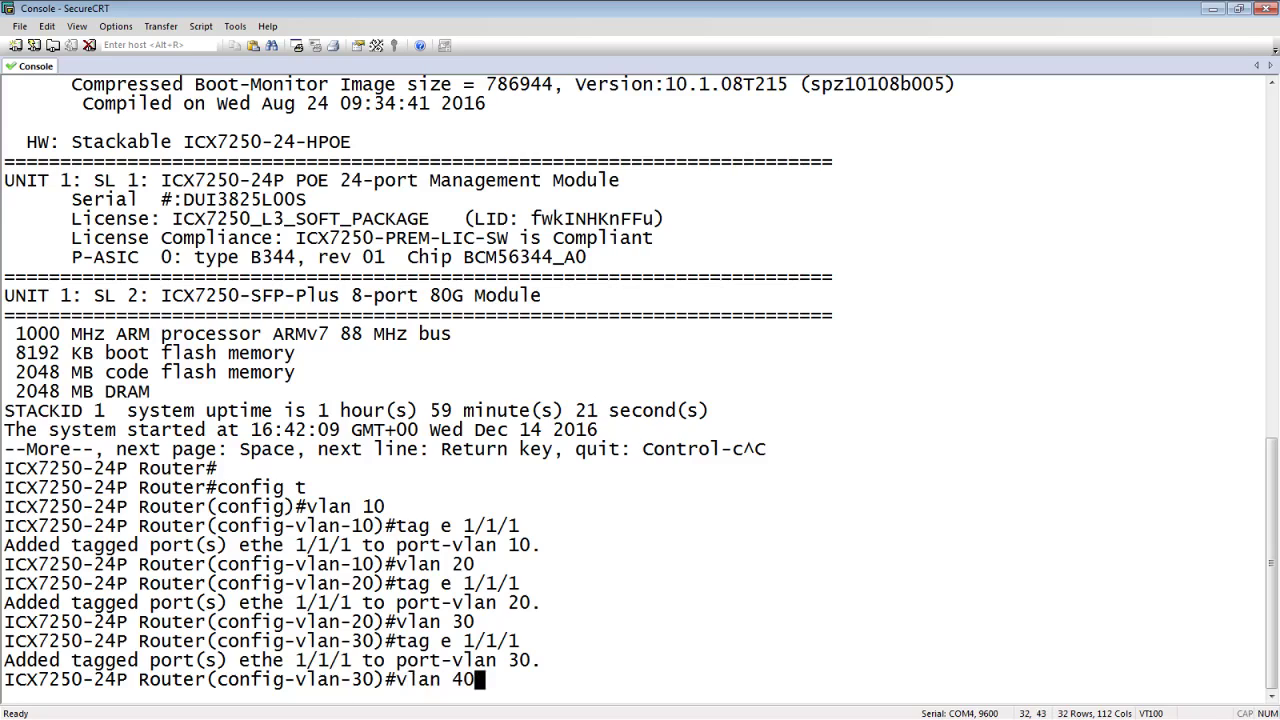
{"action": "key", "text": "Return"}
{"action": "key", "text": "Up"}
{"action": "key", "text": "Up"}
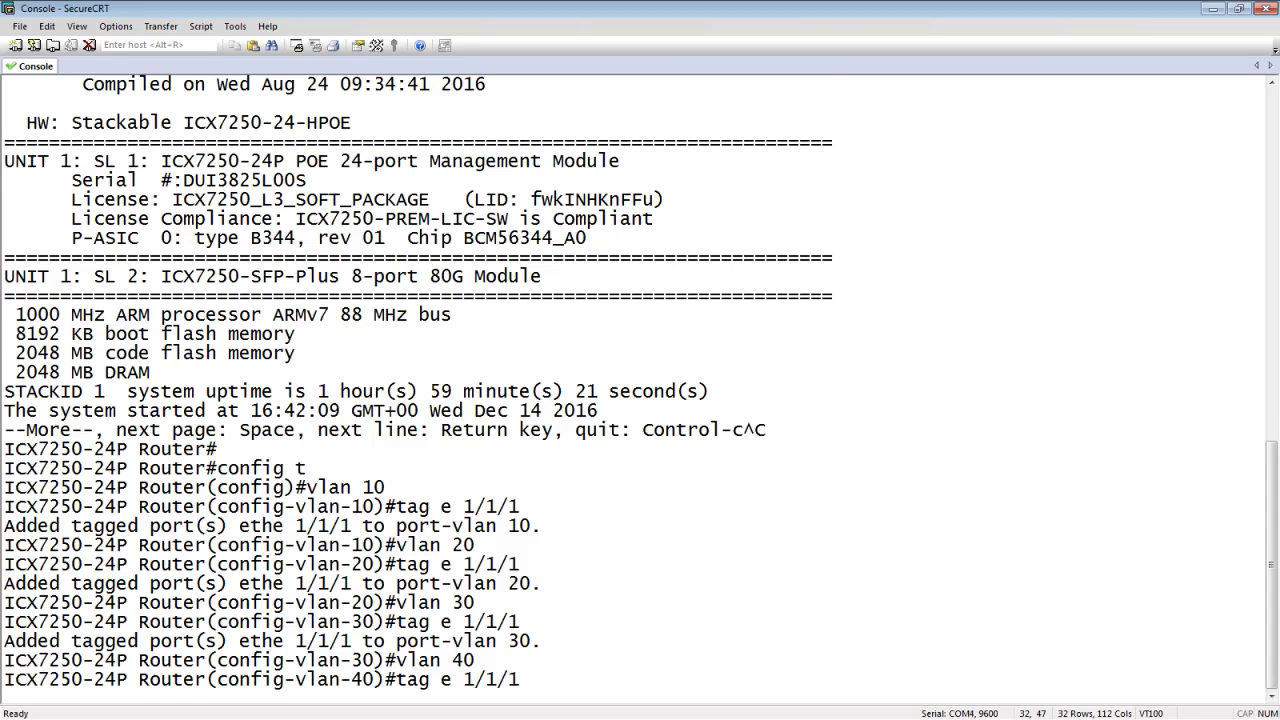
{"action": "key", "text": "Return"}
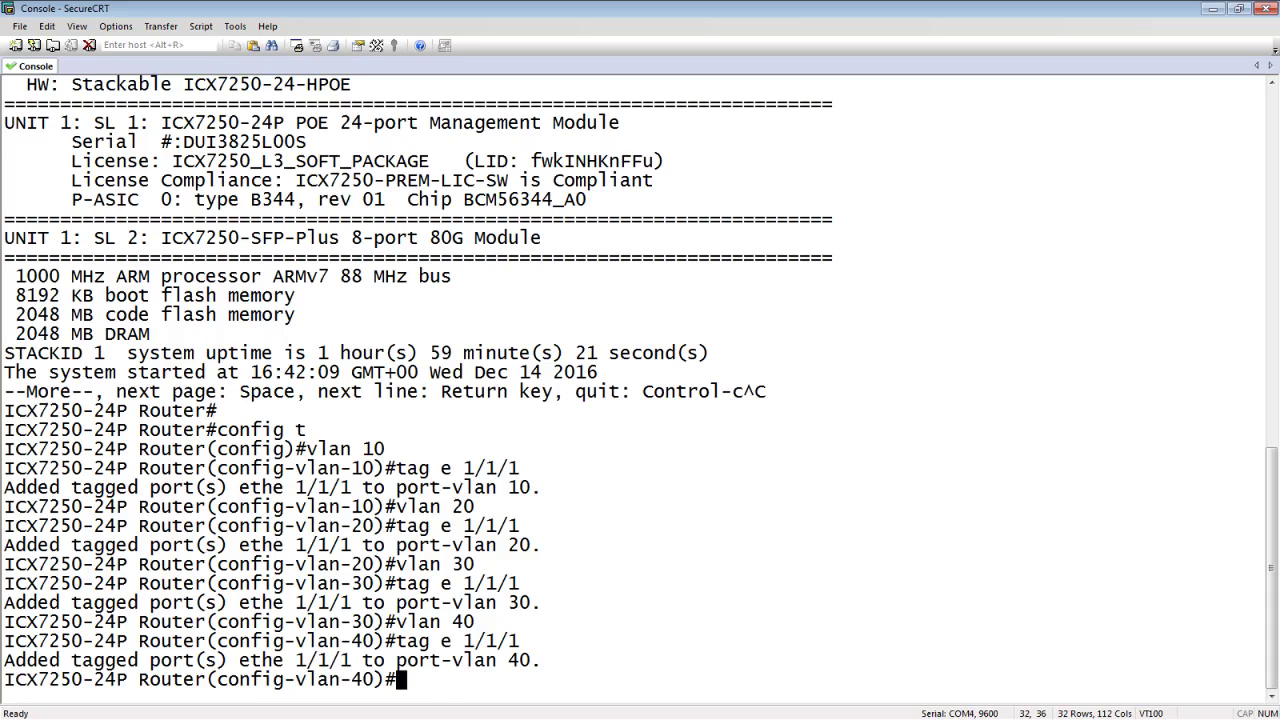
- Leave the VLAN 40 configuration and enter the configuration for interface ethe 1/1/2
{"action": "type", "text": "exit"}
{"action": "key", "text": "Return"}
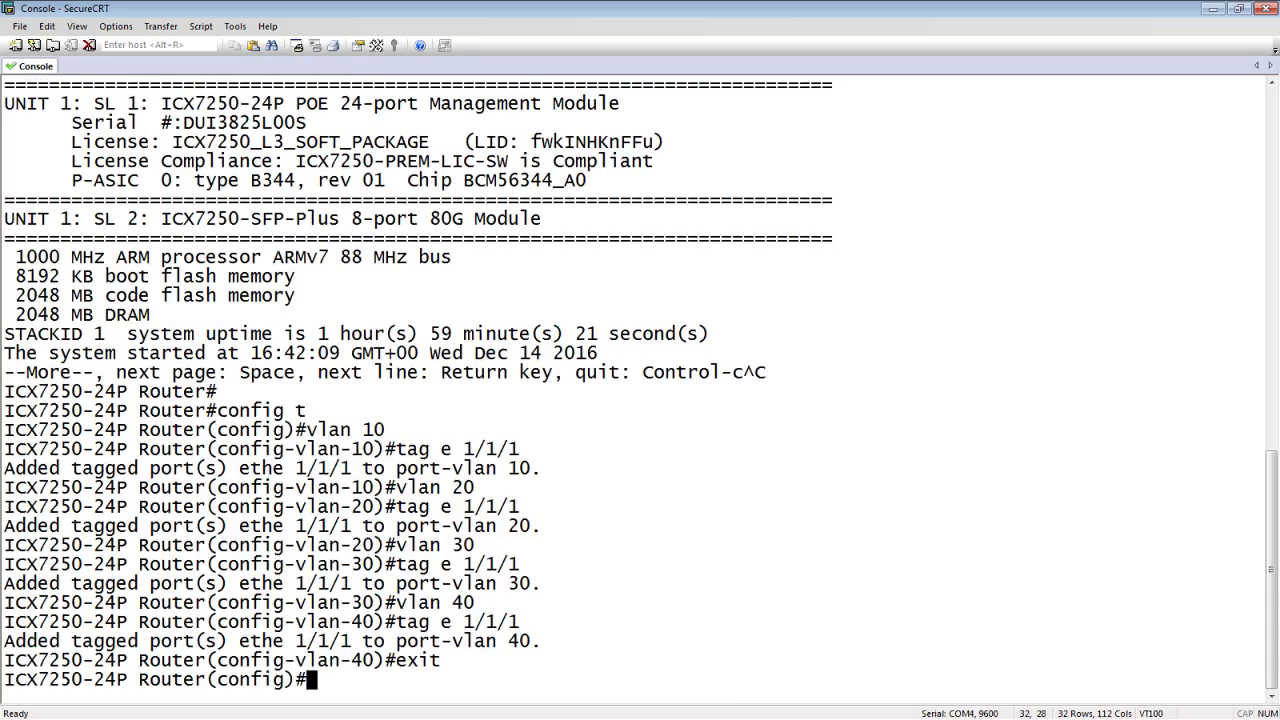
{"action": "type", "text": "int e 1/1/"}
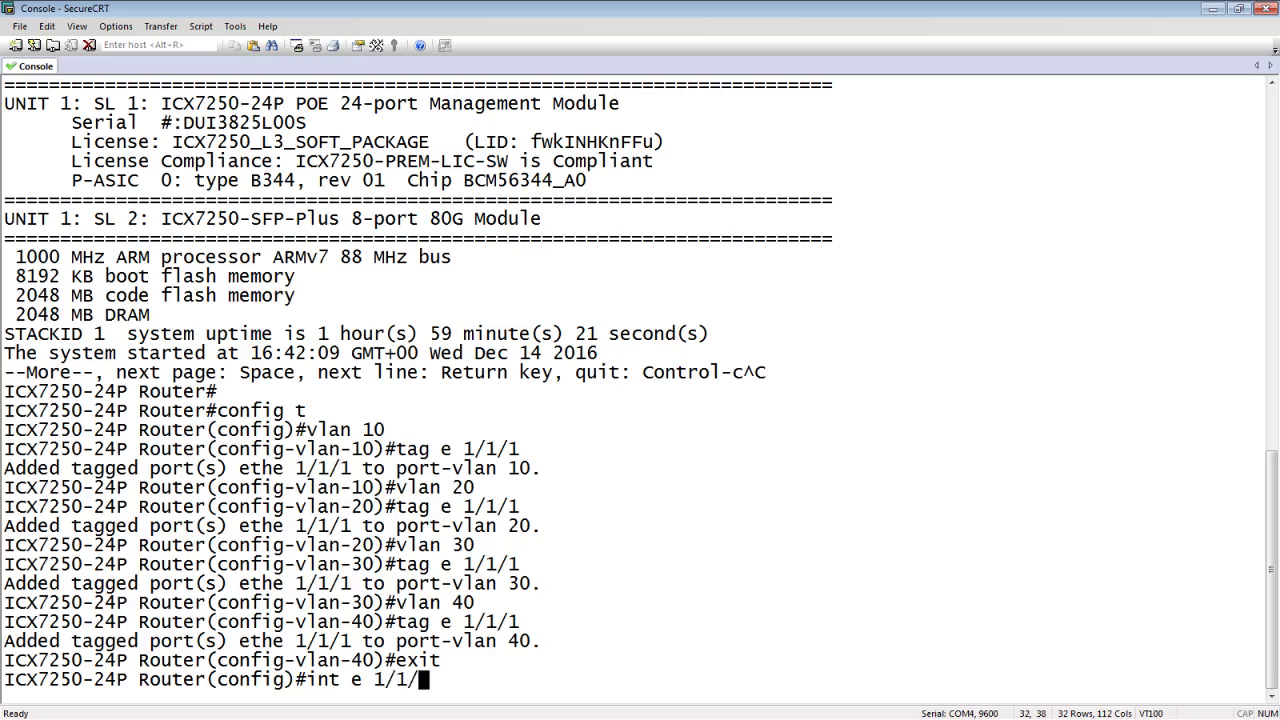
{"action": "type", "text": "2"}
{"action": "key", "text": "Return"}
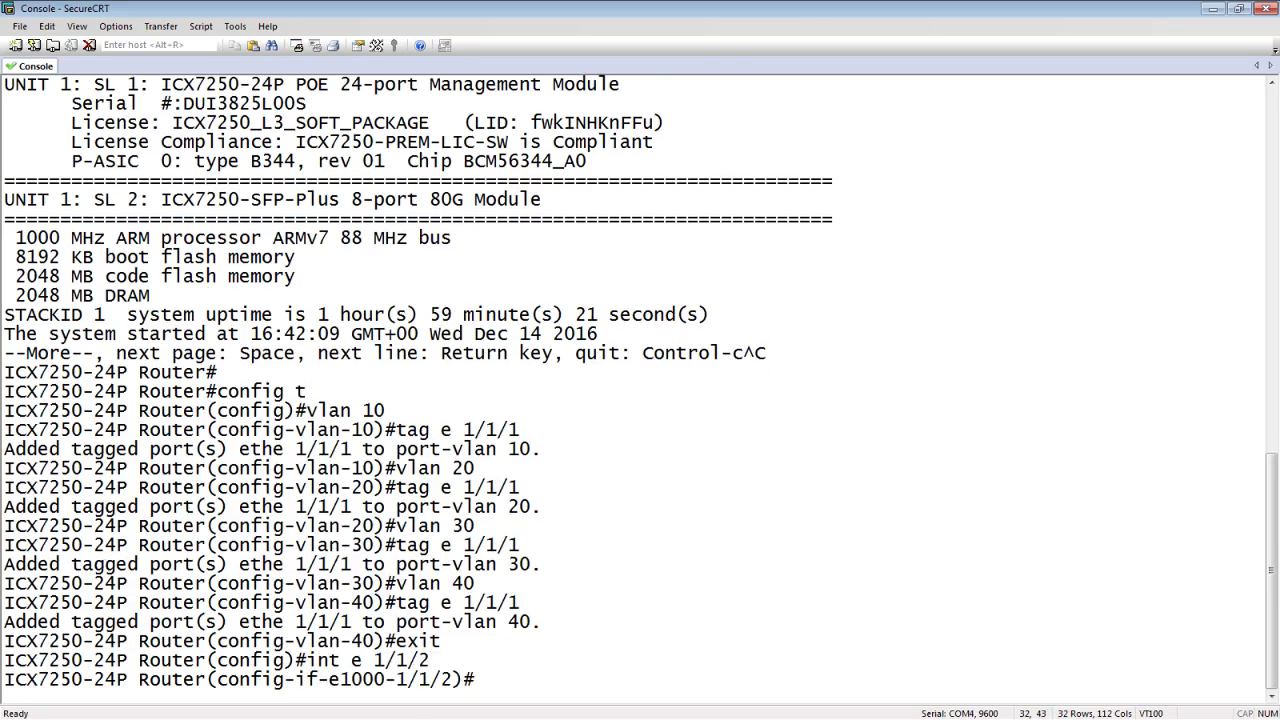
- Tag port 1/1/2 into all VLANs with vlan-config add all-tagged
{"action": "type", "text": "vlan-config ?"}
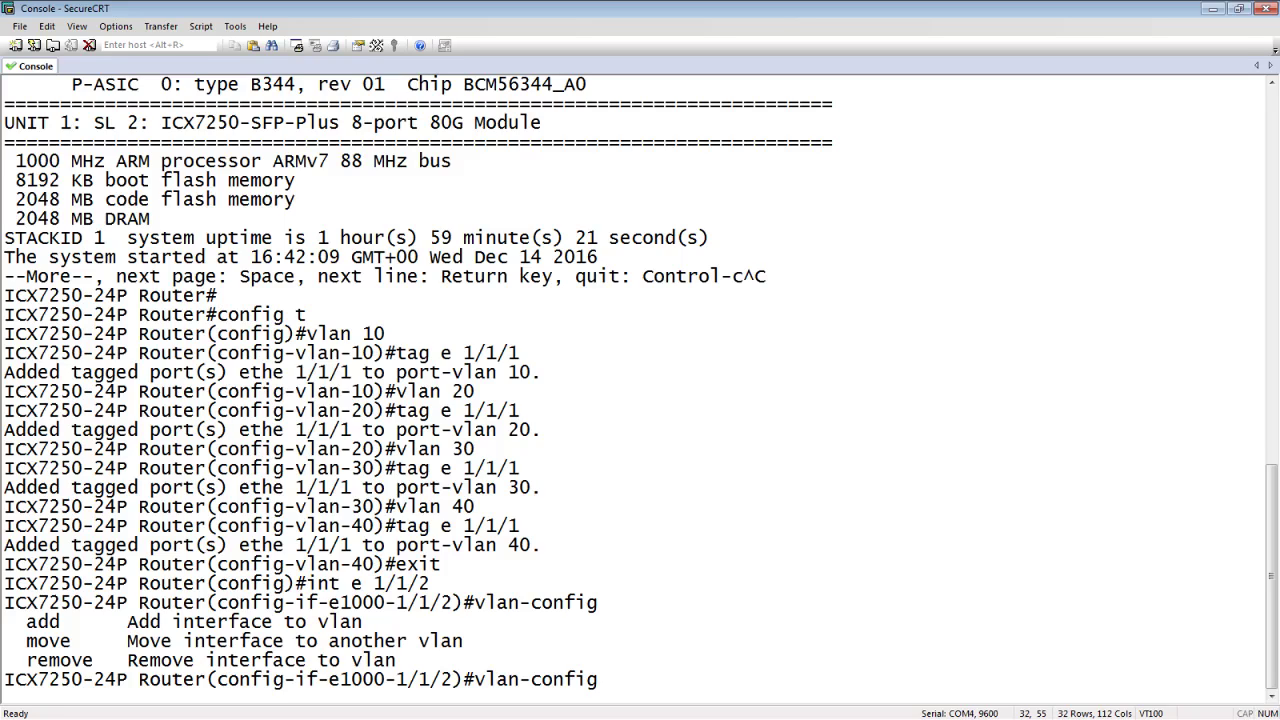
{"action": "type", "text": "add ?"}
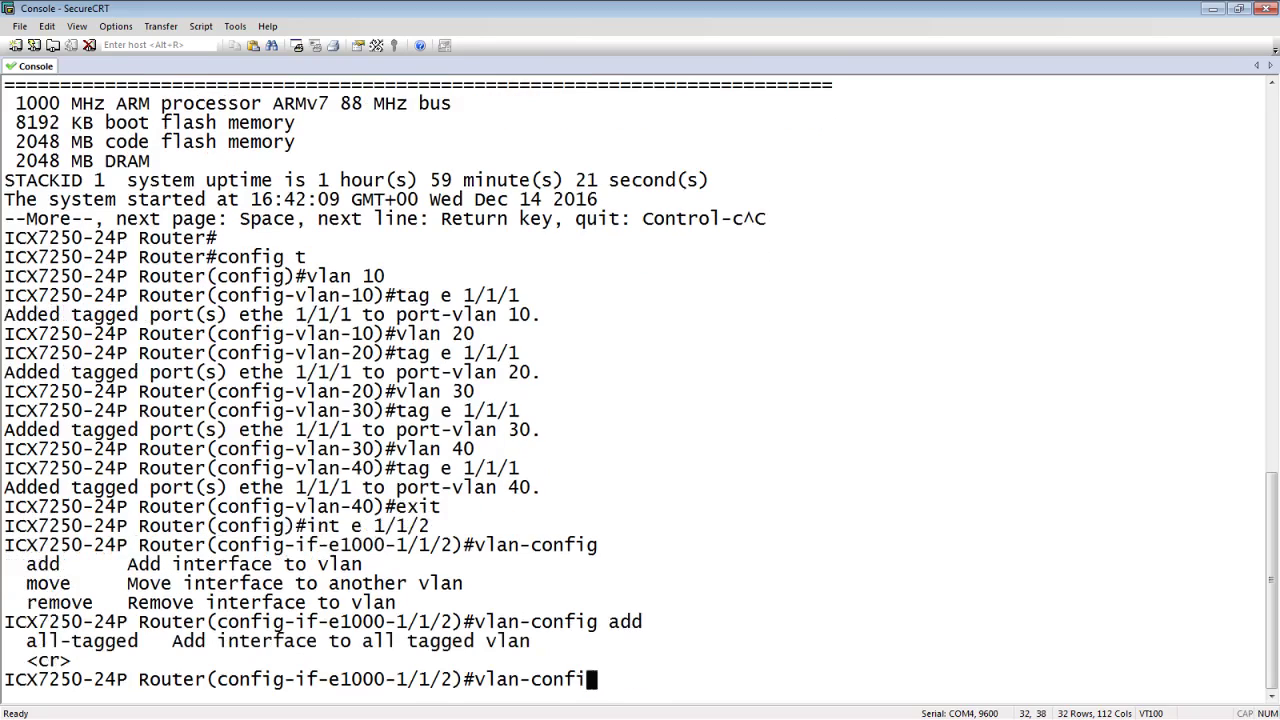
{"action": "type", "text": "add a"}
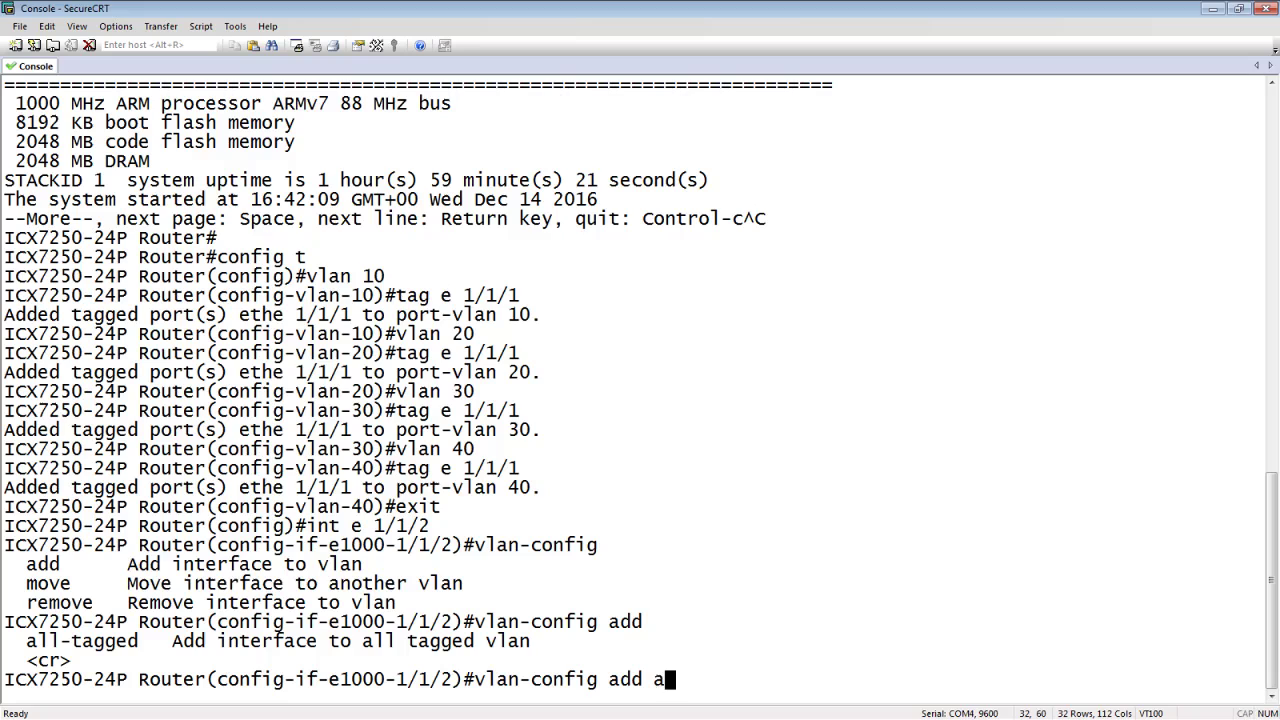
{"action": "type", "text": "ll-tagged ?"}
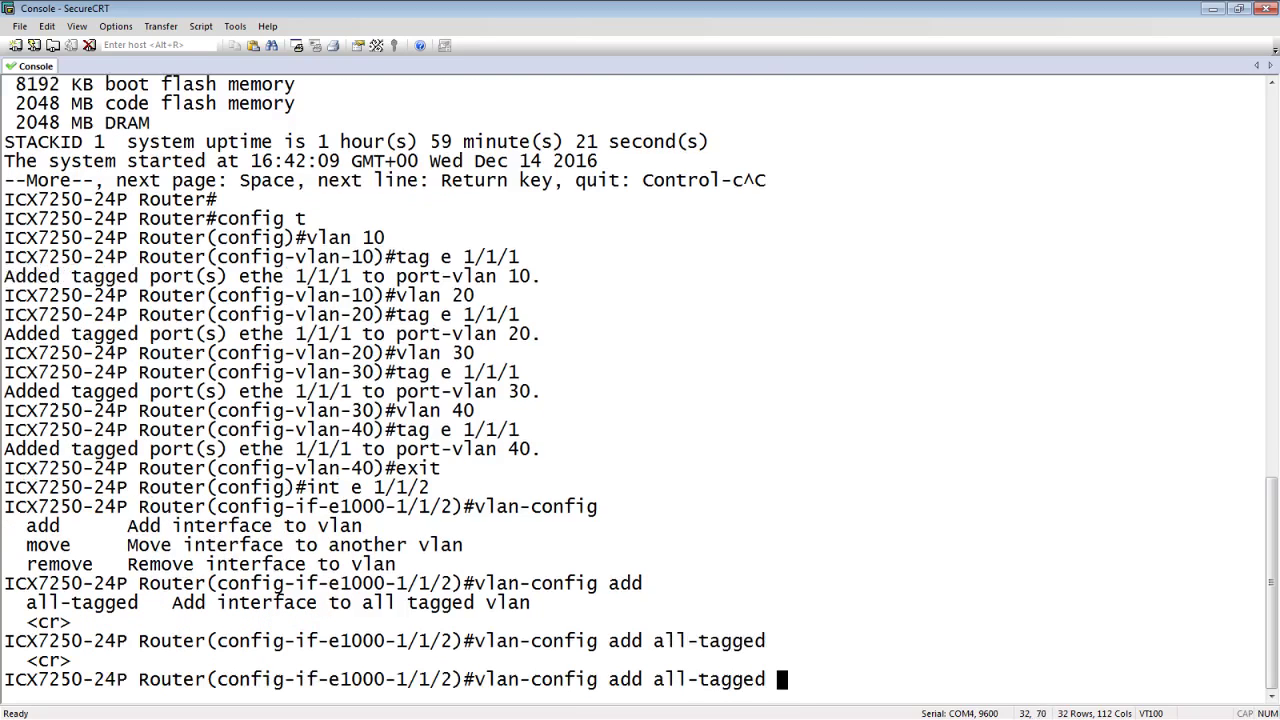
{"action": "key", "text": "BackSpace"}
{"action": "key", "text": "Return"}
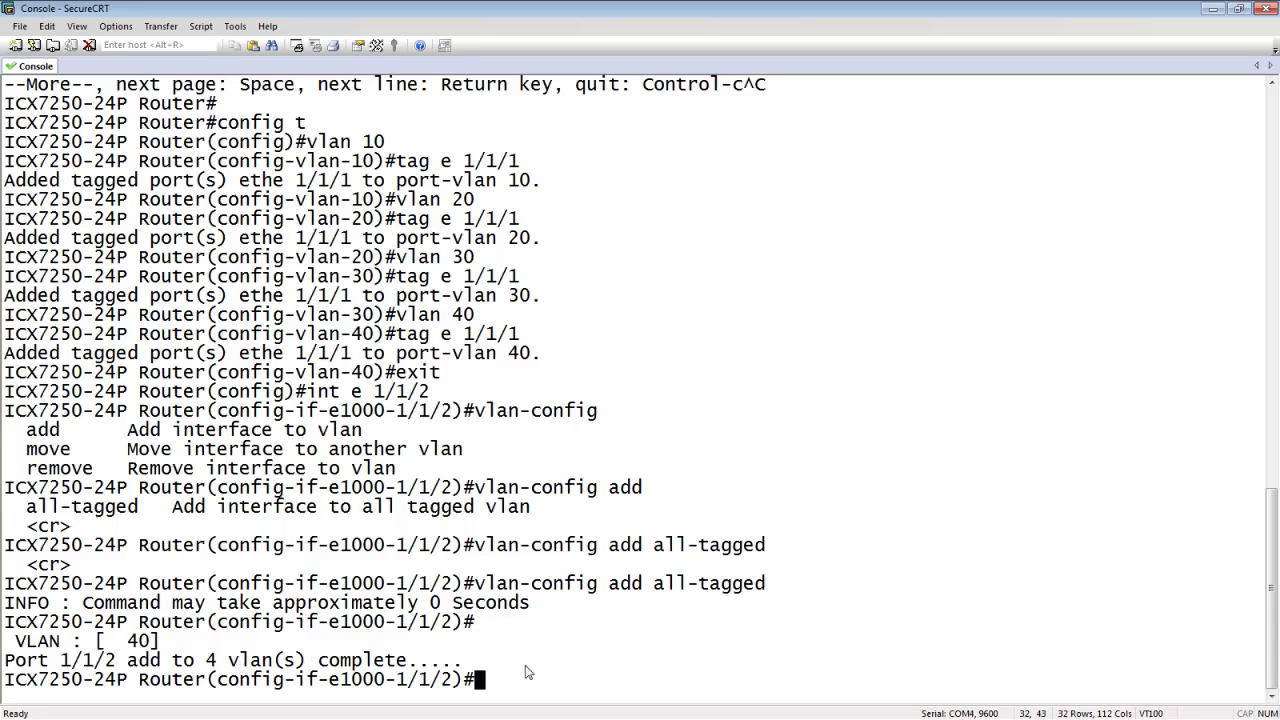
- Page through sh run to confirm VLANs 10, 20, 30 and 40 tag ethe 1/1/1 to 1/1/2
{"action": "type", "text": "sh run"}
{"action": "key", "text": "Return"}
{"action": "key", "text": "Return"}
{"action": "key", "text": "Return"}
{"action": "key", "text": "Return"}
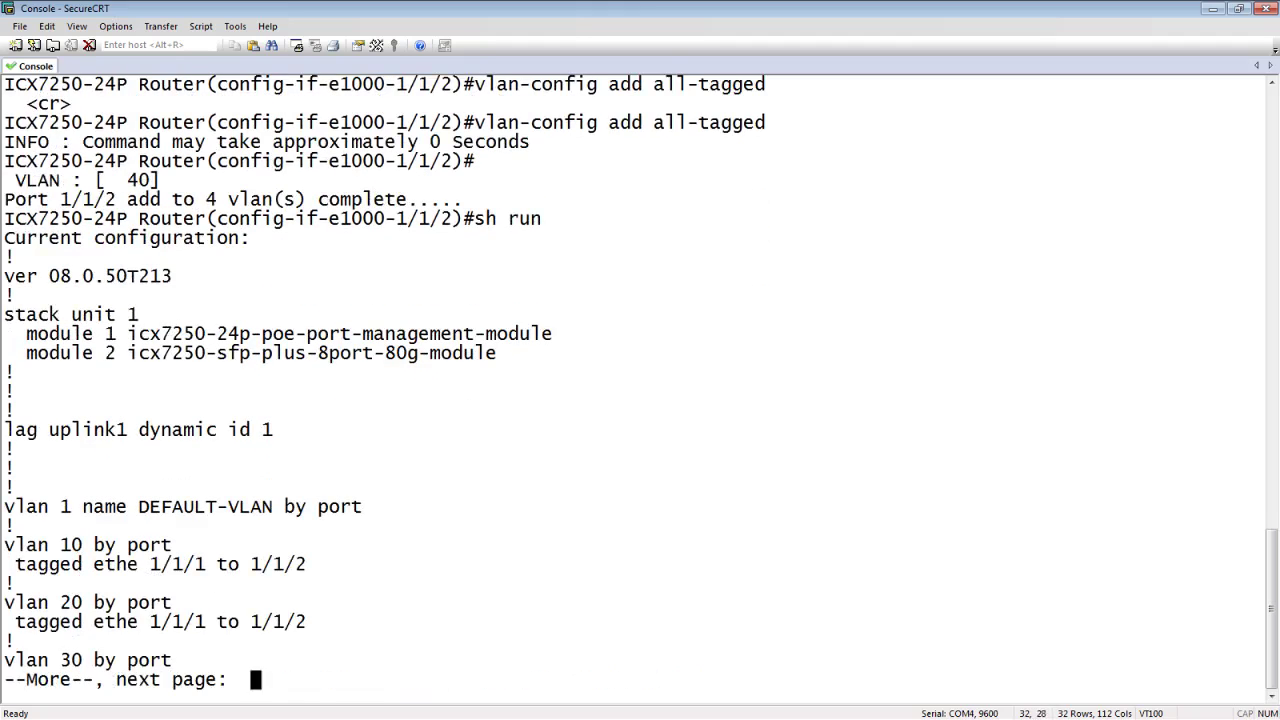
{"action": "key", "text": "Return"}
{"action": "key", "text": "Return"}
{"action": "key", "text": "Return"}
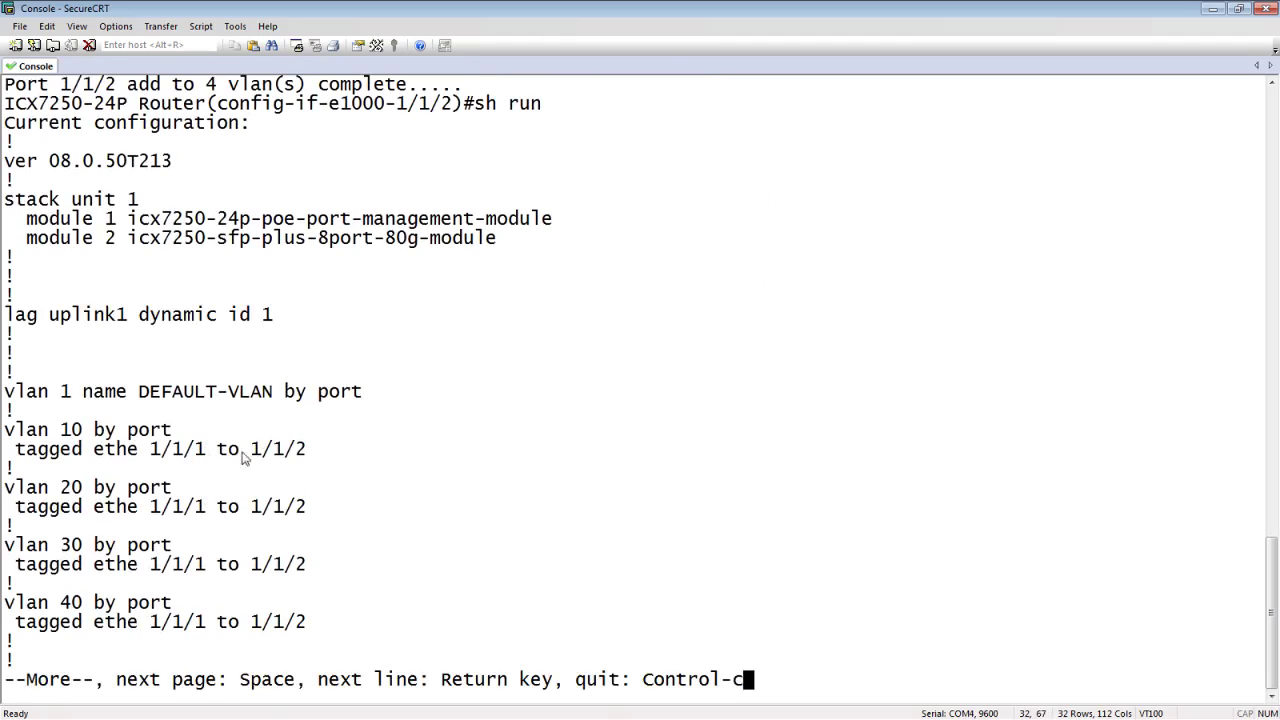
{"action": "key", "text": "Return"}
{"action": "key", "text": "Return"}
{"action": "key", "text": "Return"}
{"action": "key", "text": "Return"}
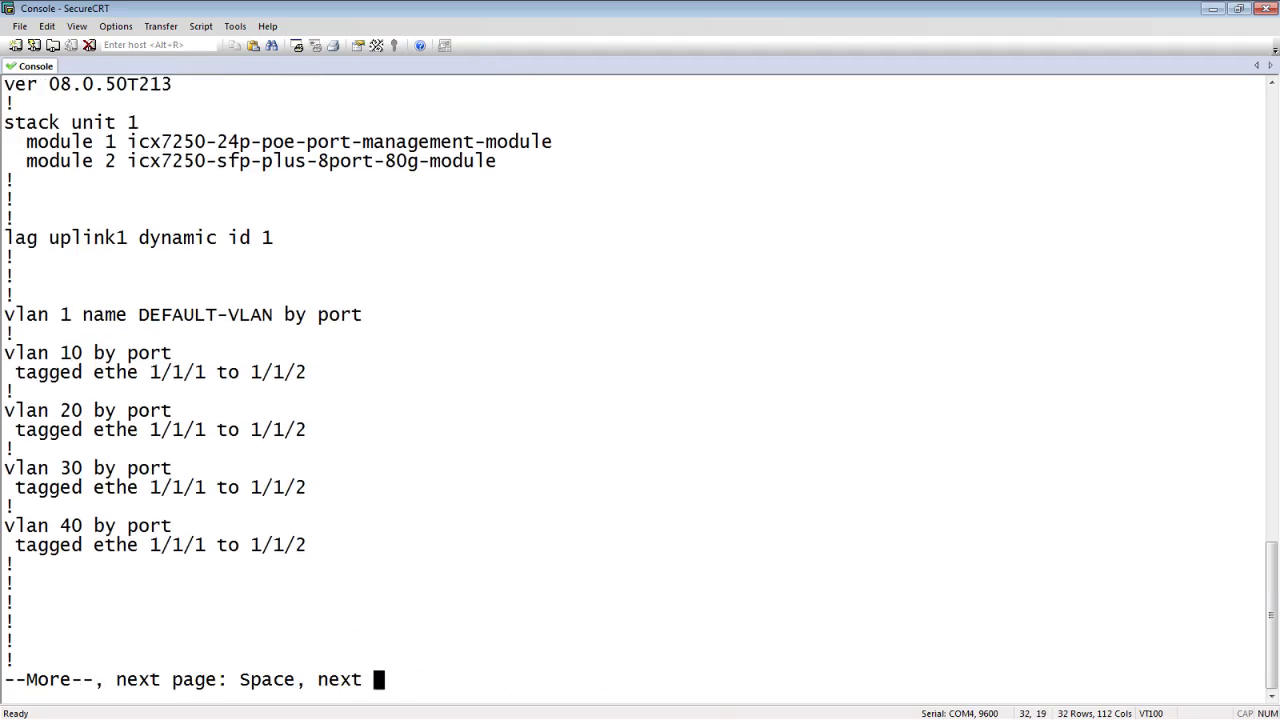
{"action": "key", "text": "ctrl+c"}
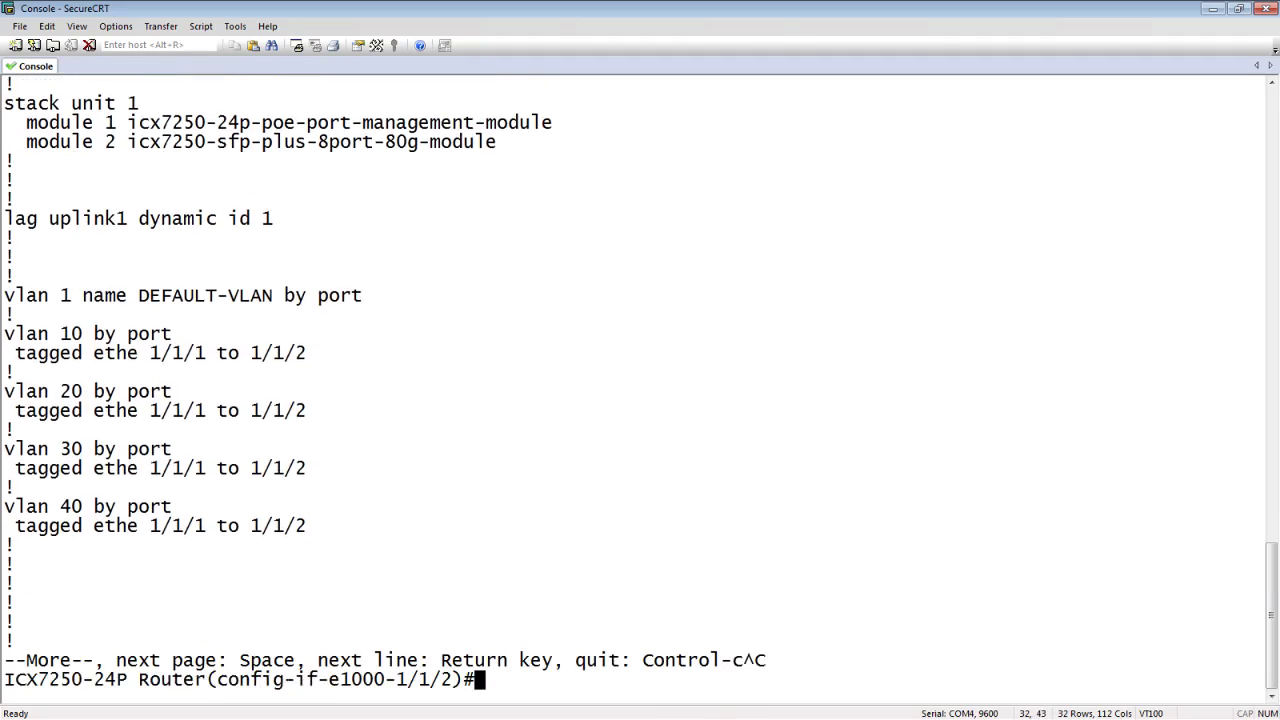
- Leave the interface configuration and create VLAN 50 with port 1/1/1 tagged
{"action": "type", "text": "exit"}
{"action": "key", "text": "Return"}
{"action": "type", "text": "vlan"}
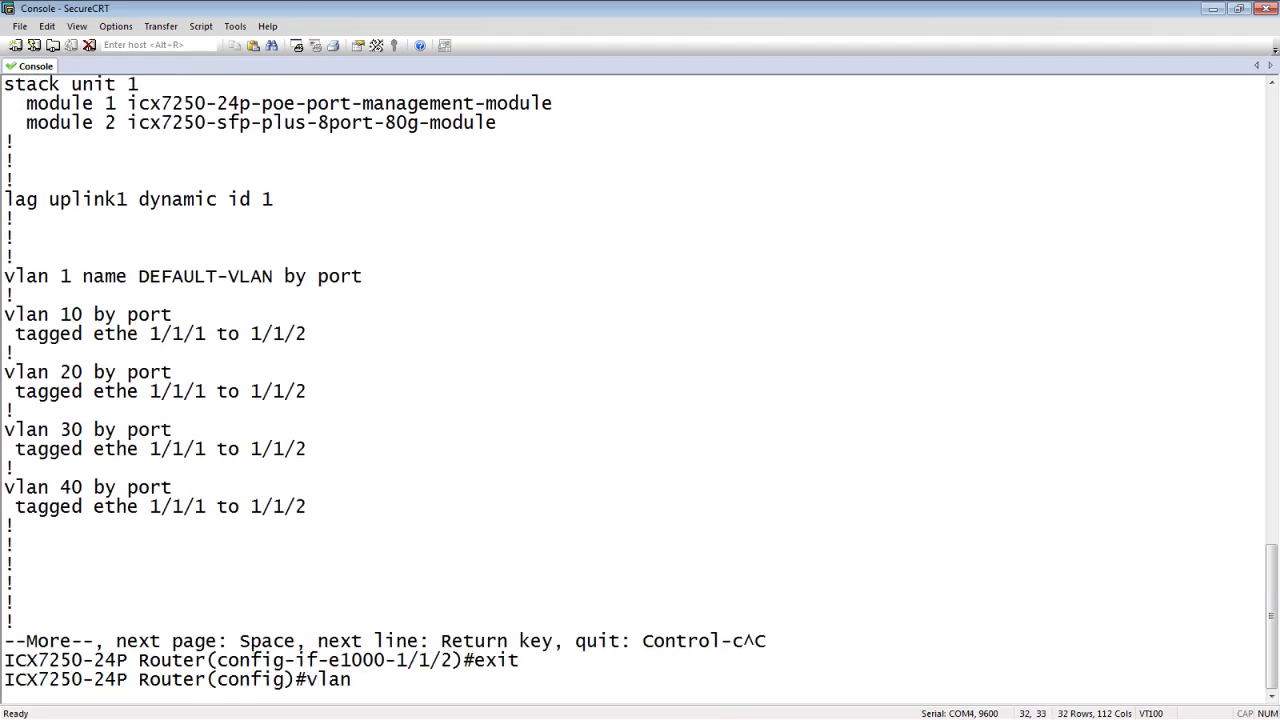
{"action": "type", "text": " 50"}
{"action": "key", "text": "Return"}
{"action": "type", "text": "tag "}
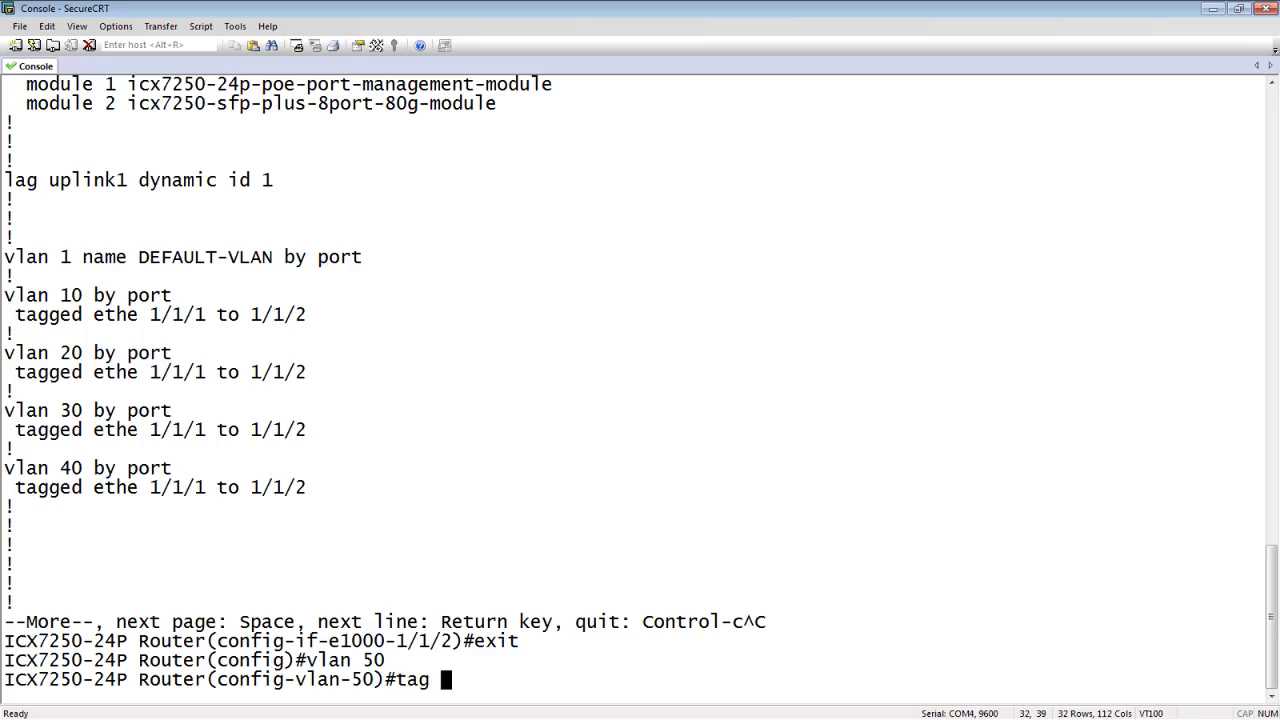
{"action": "type", "text": "e 1/1/1"}
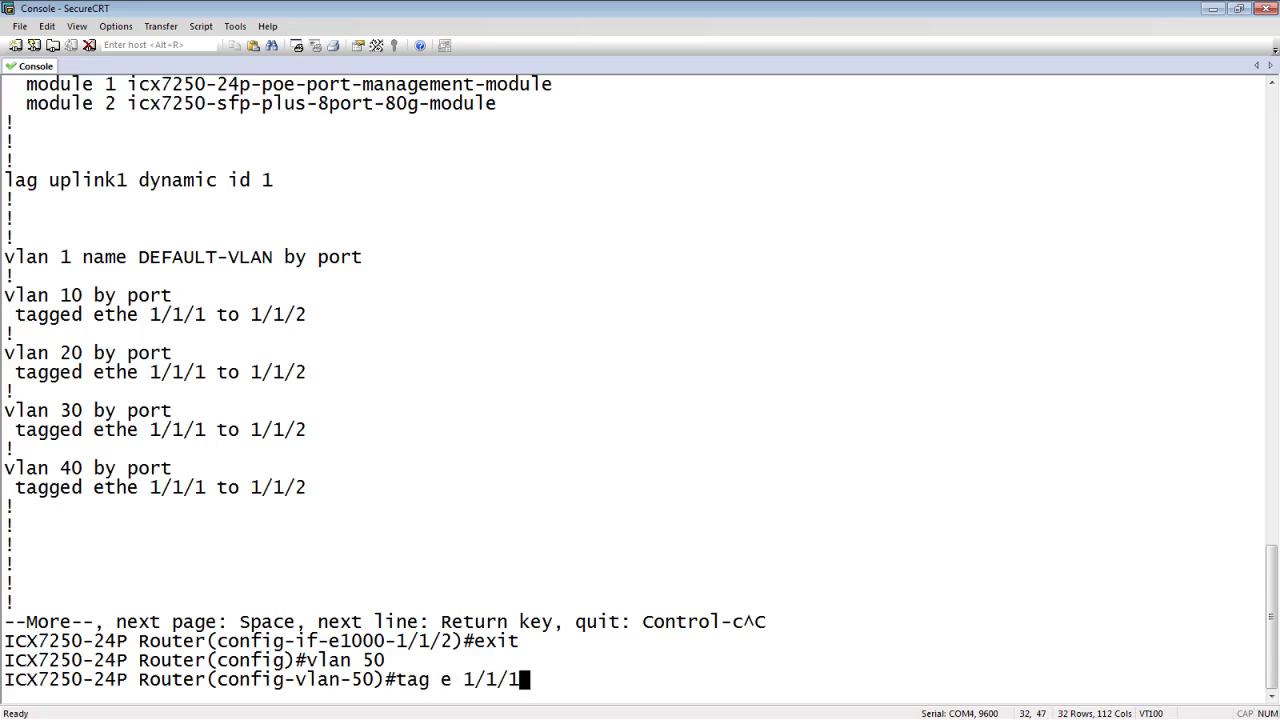
{"action": "key", "text": "Return"}
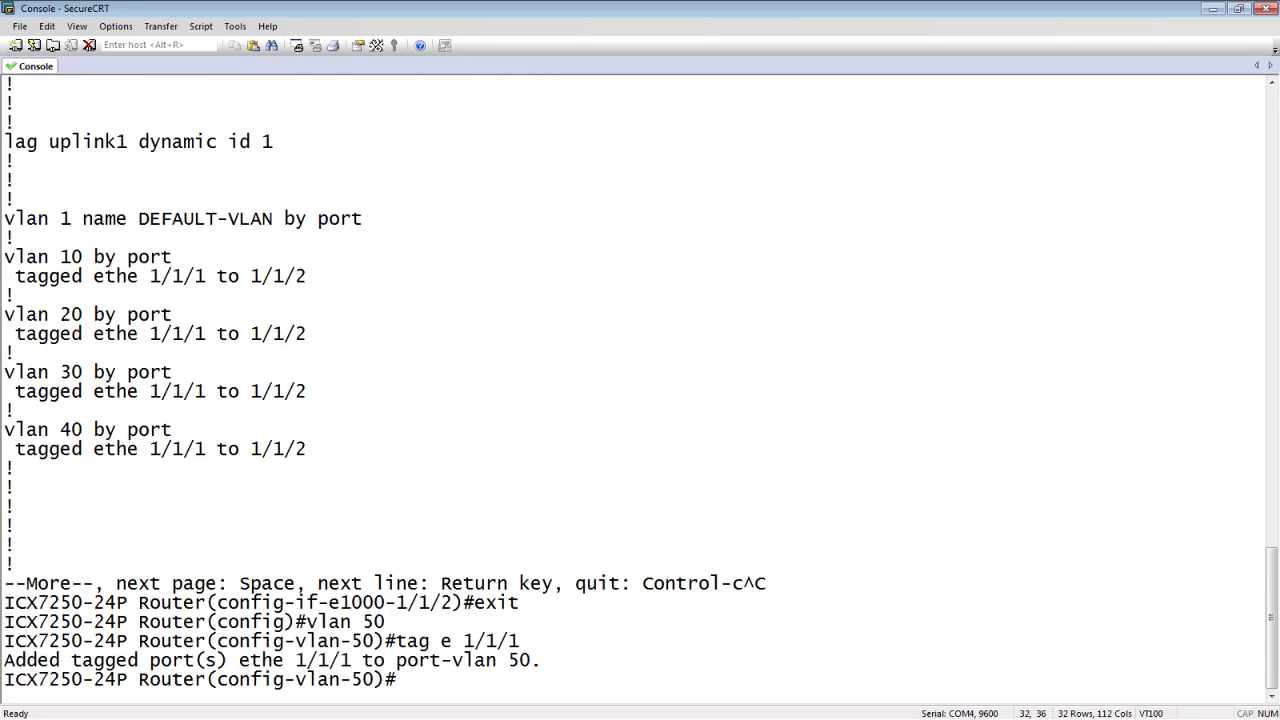
- Check the running configuration with sh run to confirm VLAN 50 tags ethe 1/1/1
{"action": "type", "text": "sh run"}
{"action": "key", "text": "Return"}
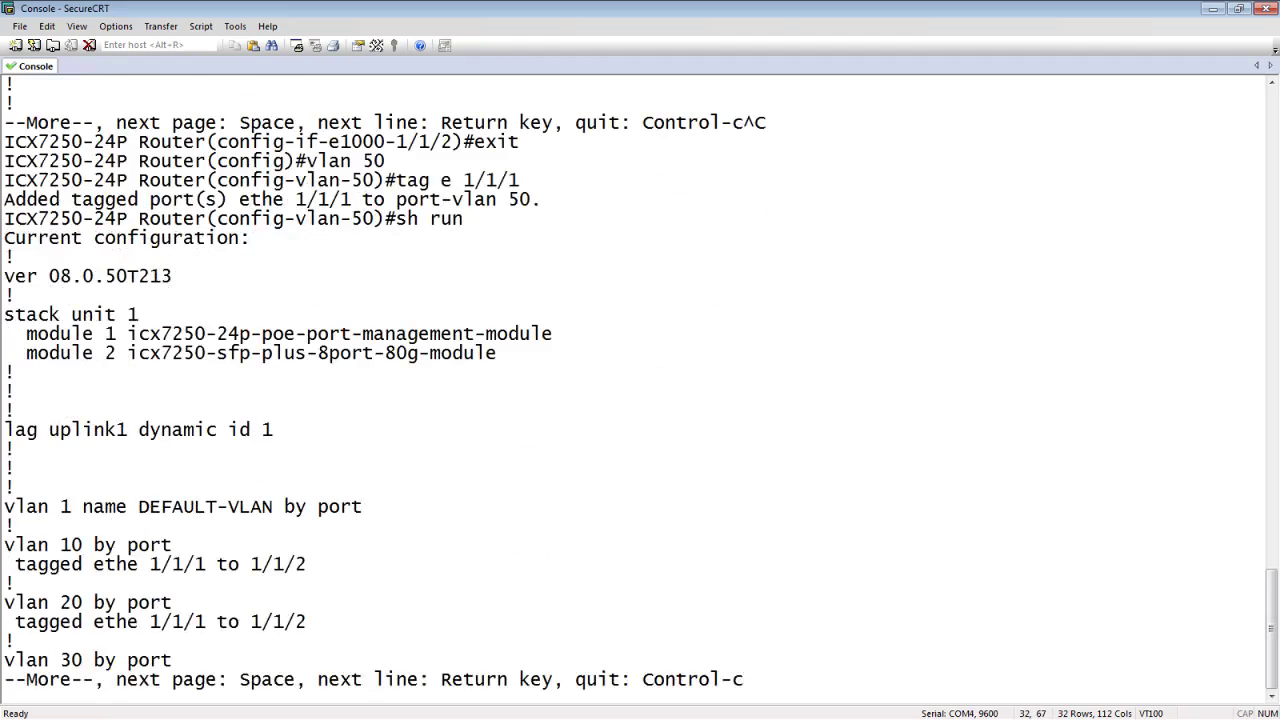
{"action": "key", "text": "space"}
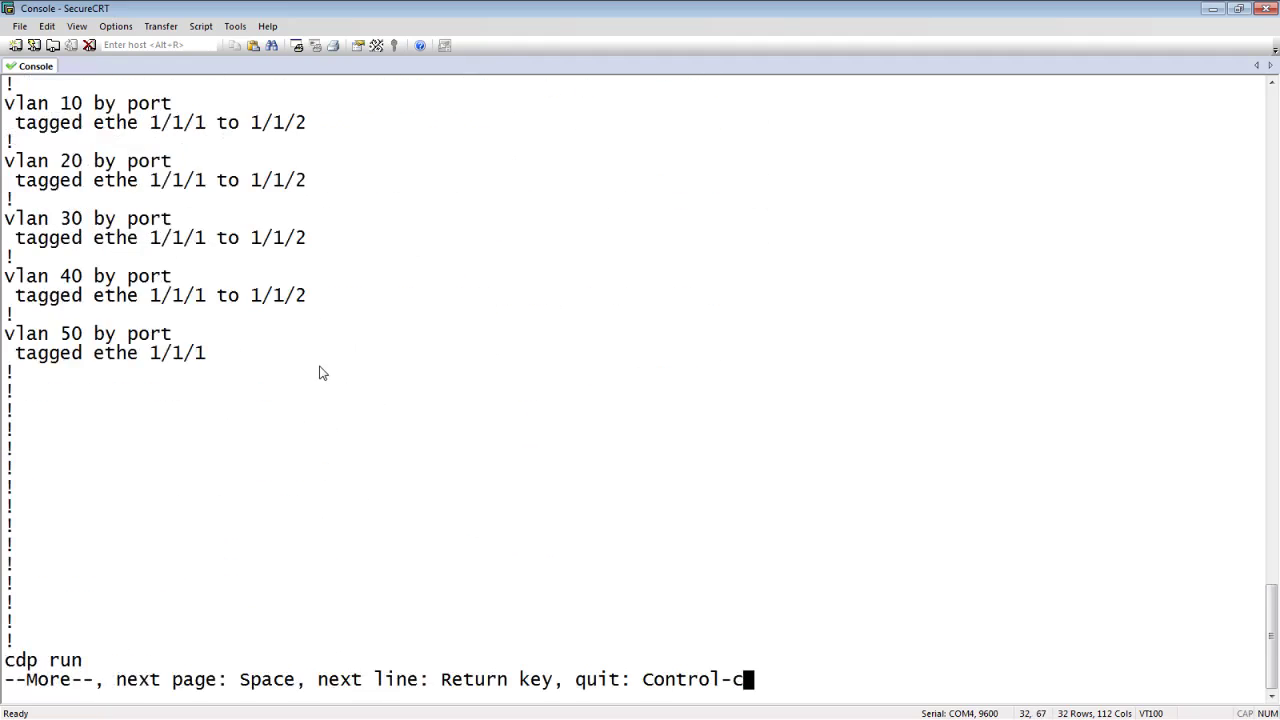
{"action": "key", "text": "ctrl+c"}
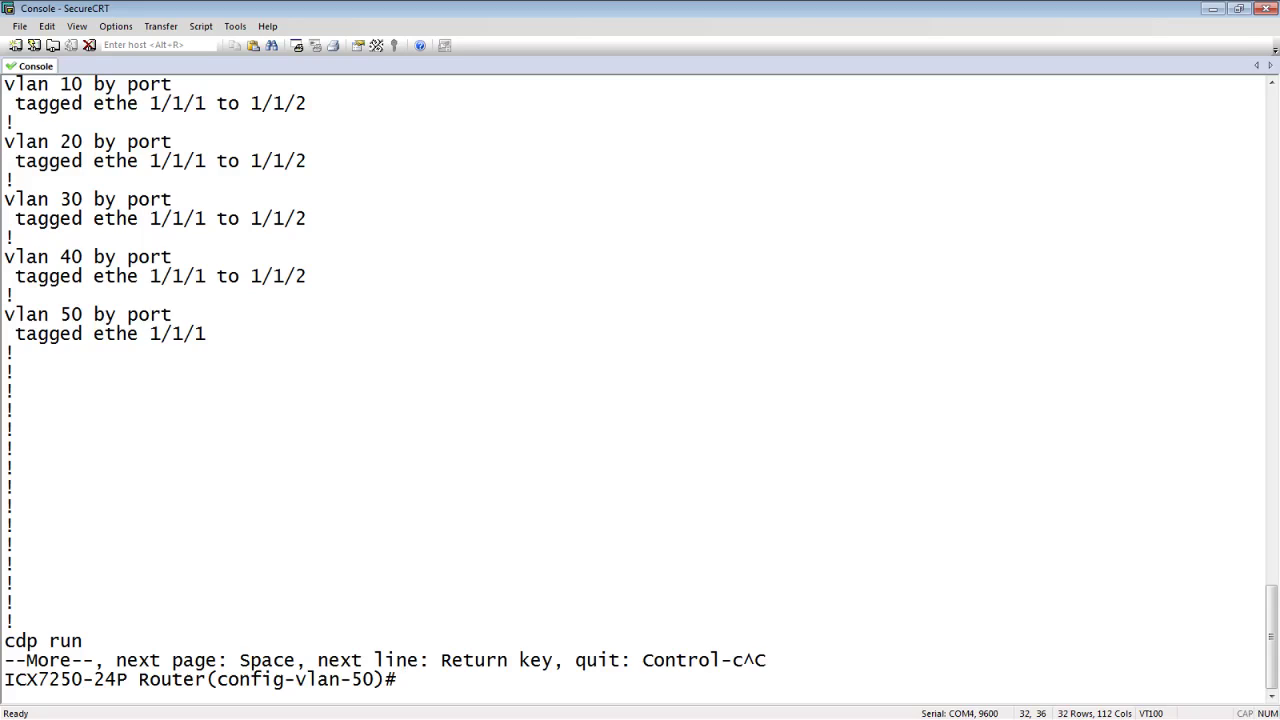
- On interface 1/1/2, rerun vlan-config add all-tagged to tag it into VLAN 50 too
{"action": "type", "text": "int e 1/1/"}
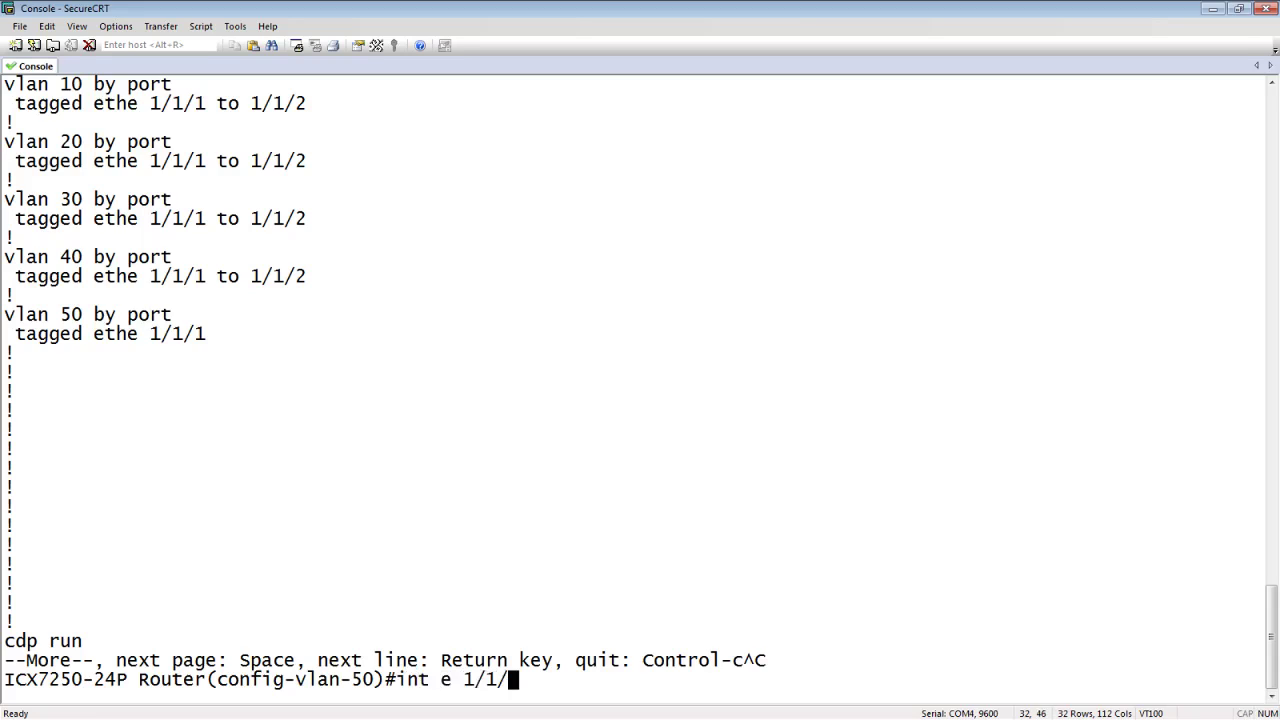
{"action": "type", "text": "2"}
{"action": "key", "text": "Return"}
{"action": "key", "text": "Up"}
{"action": "key", "text": "Up"}
{"action": "key", "text": "Up"}
{"action": "key", "text": "Up"}
{"action": "key", "text": "Up"}
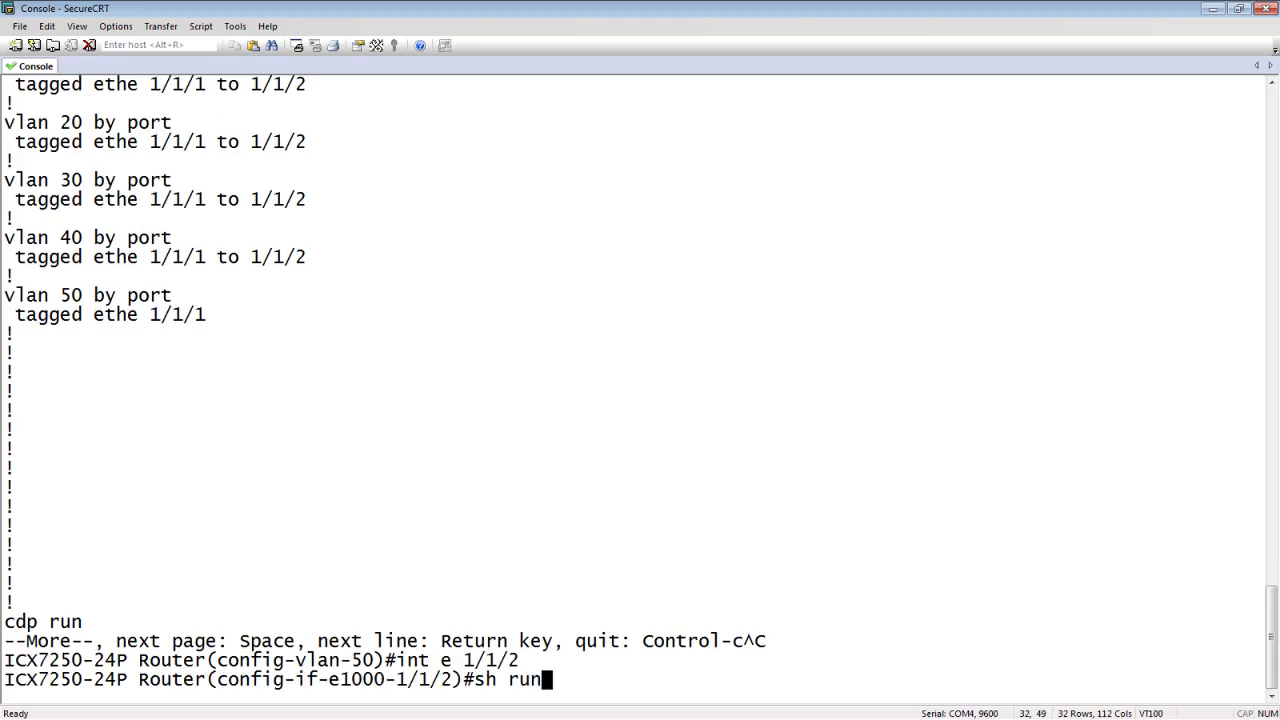
{"action": "key", "text": "Up"}
{"action": "key", "text": "Up"}
{"action": "key", "text": "Return"}
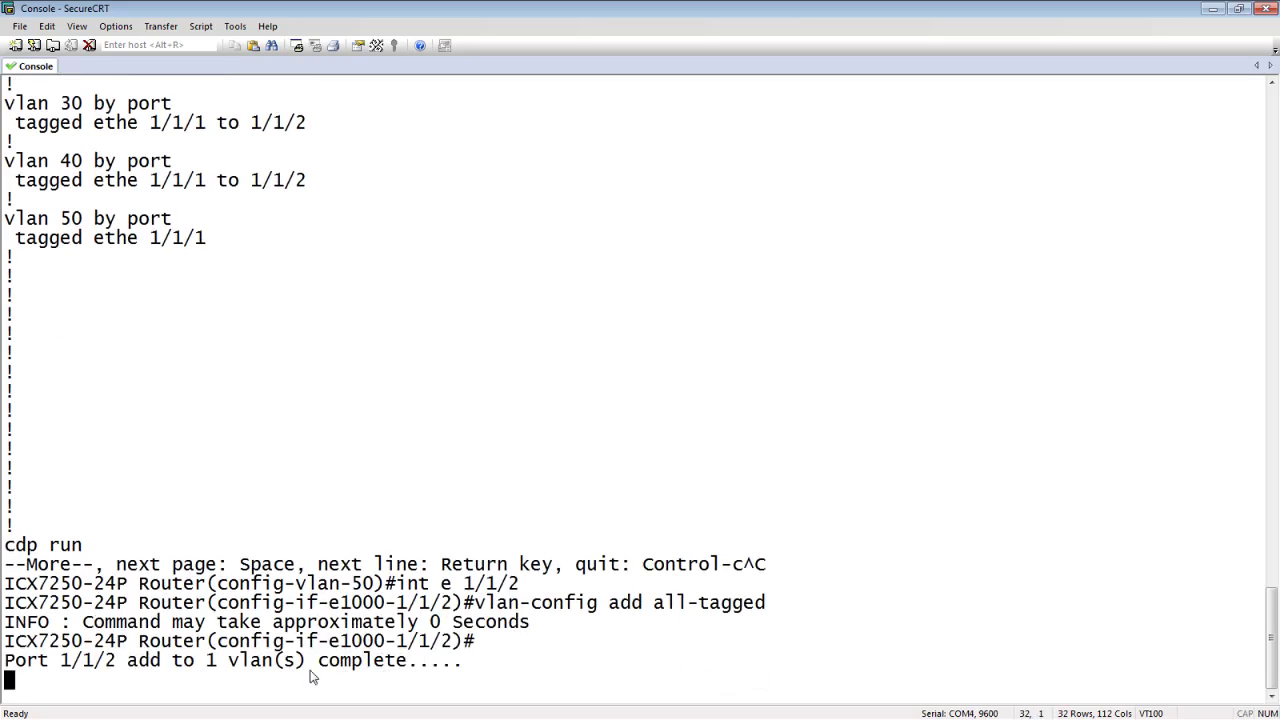
- Verify with sh run that VLAN 50 now tags ethe 1/1/1 to 1/1/2
{"action": "type", "text": "sh run"}
{"action": "key", "text": "Return"}
{"action": "key", "text": "space"}
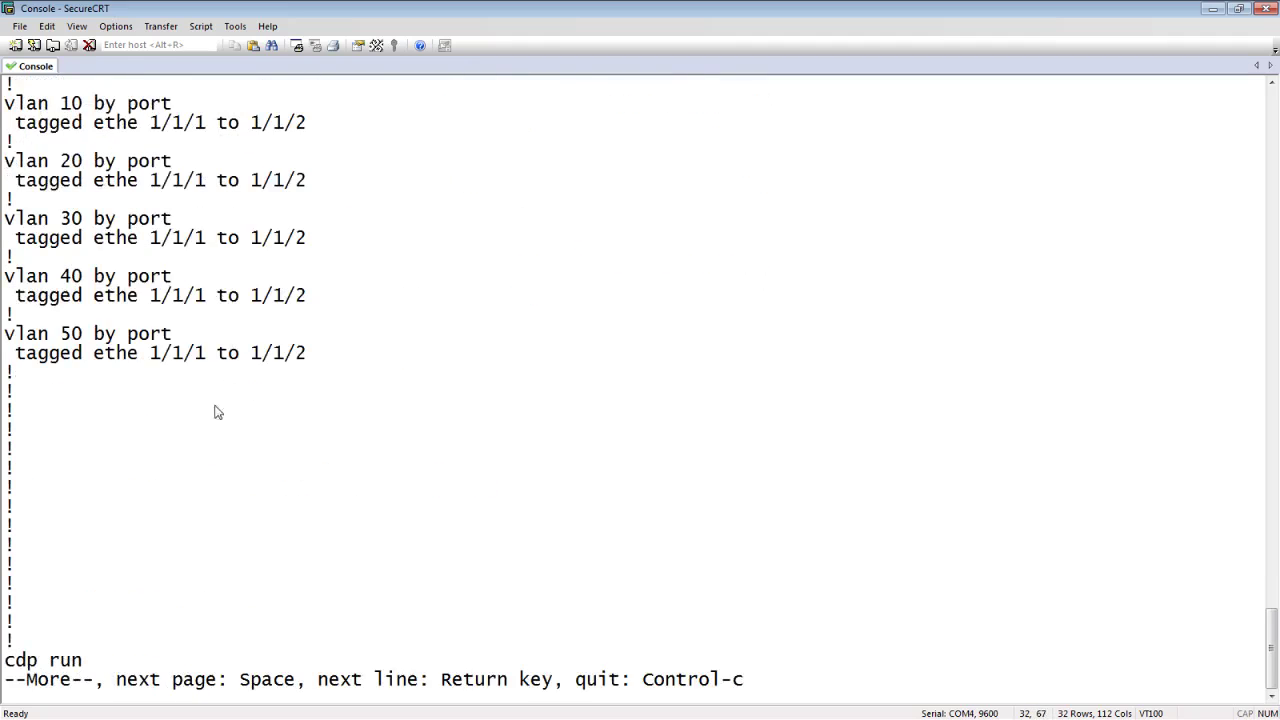
{"action": "key", "text": "ctrl+c"}
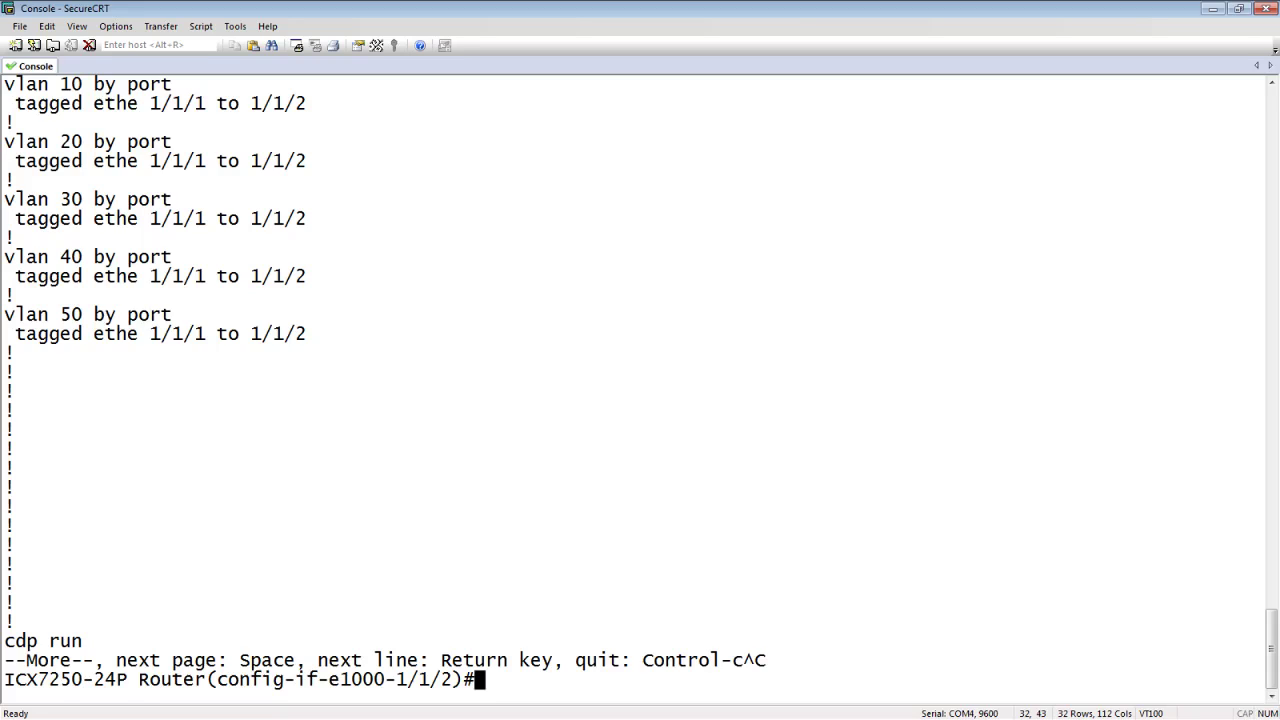
- Run vlan-config remove all on port 1/1/2 to drop it from VLANs 10–50
{"action": "type", "text": "vlan-config"}
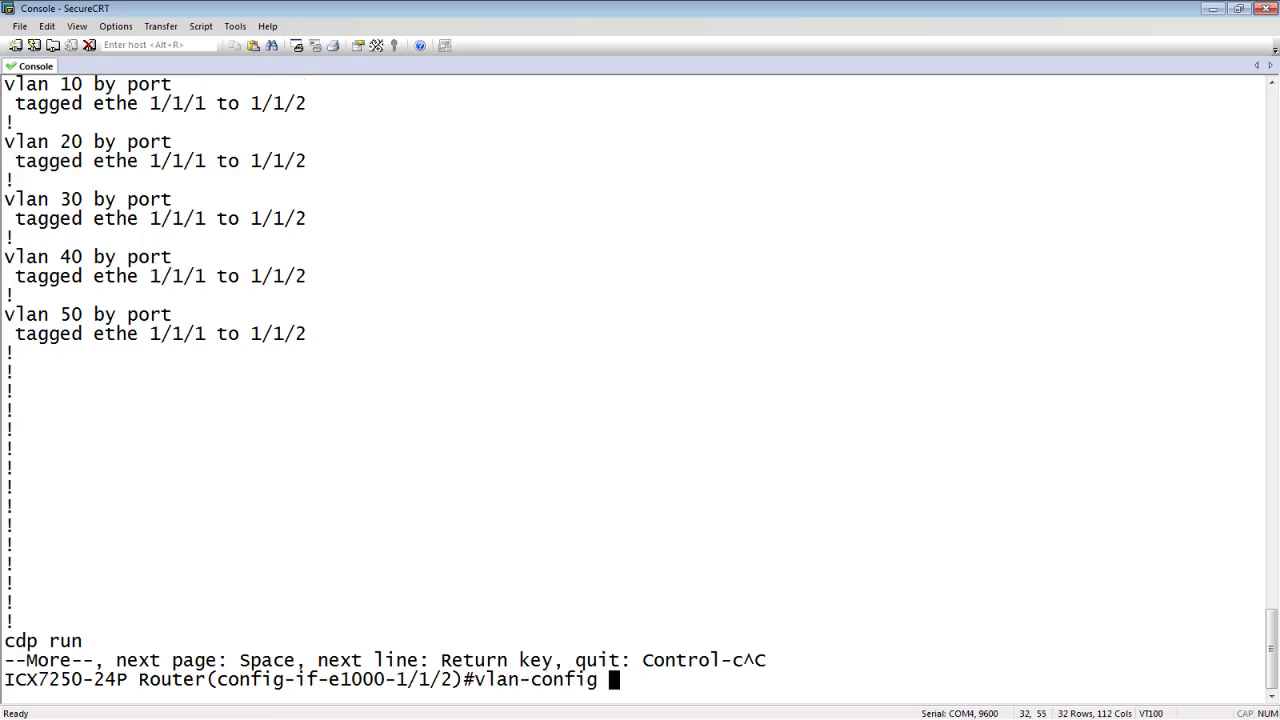
{"action": "key", "text": "question"}
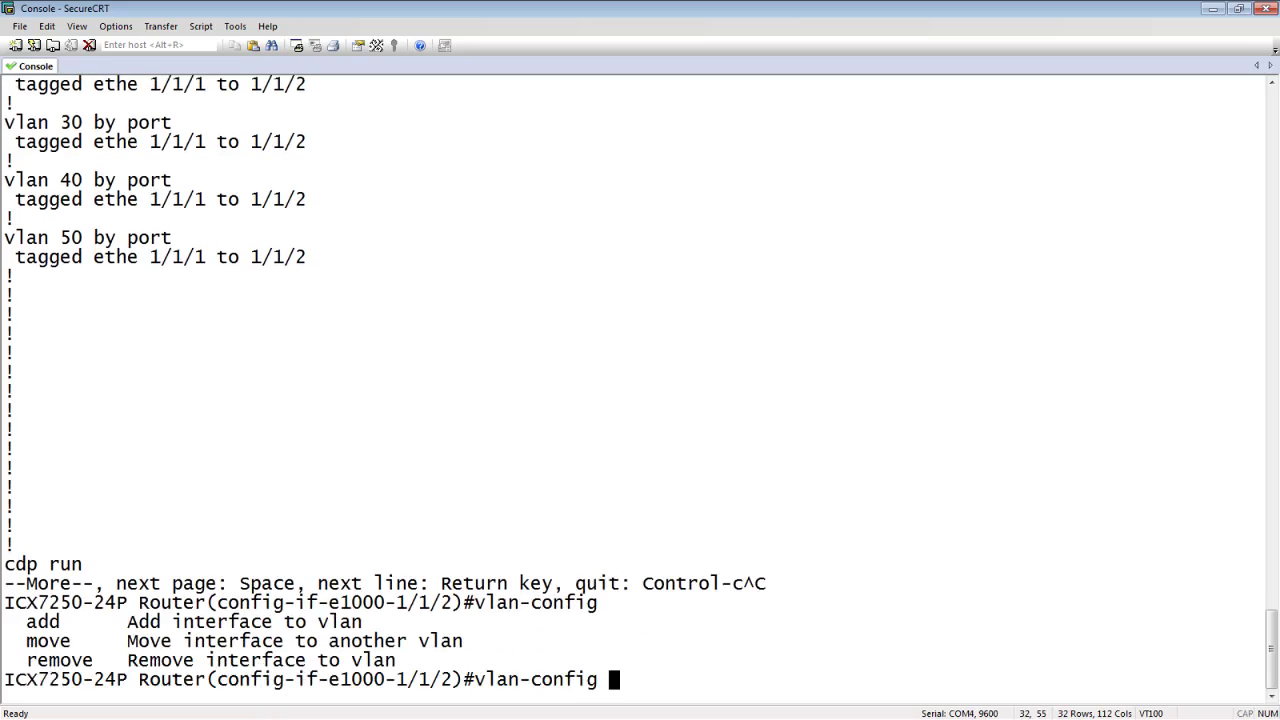
{"action": "type", "text": "remove"}
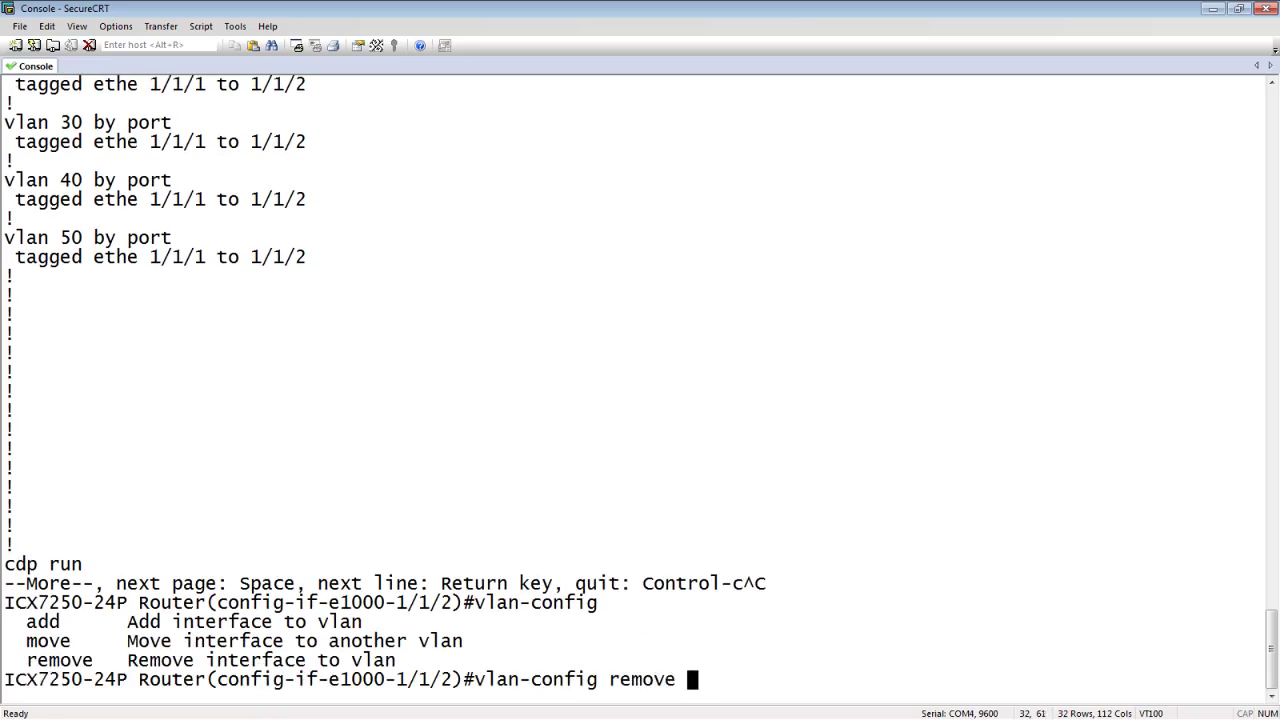
{"action": "key", "text": "question"}
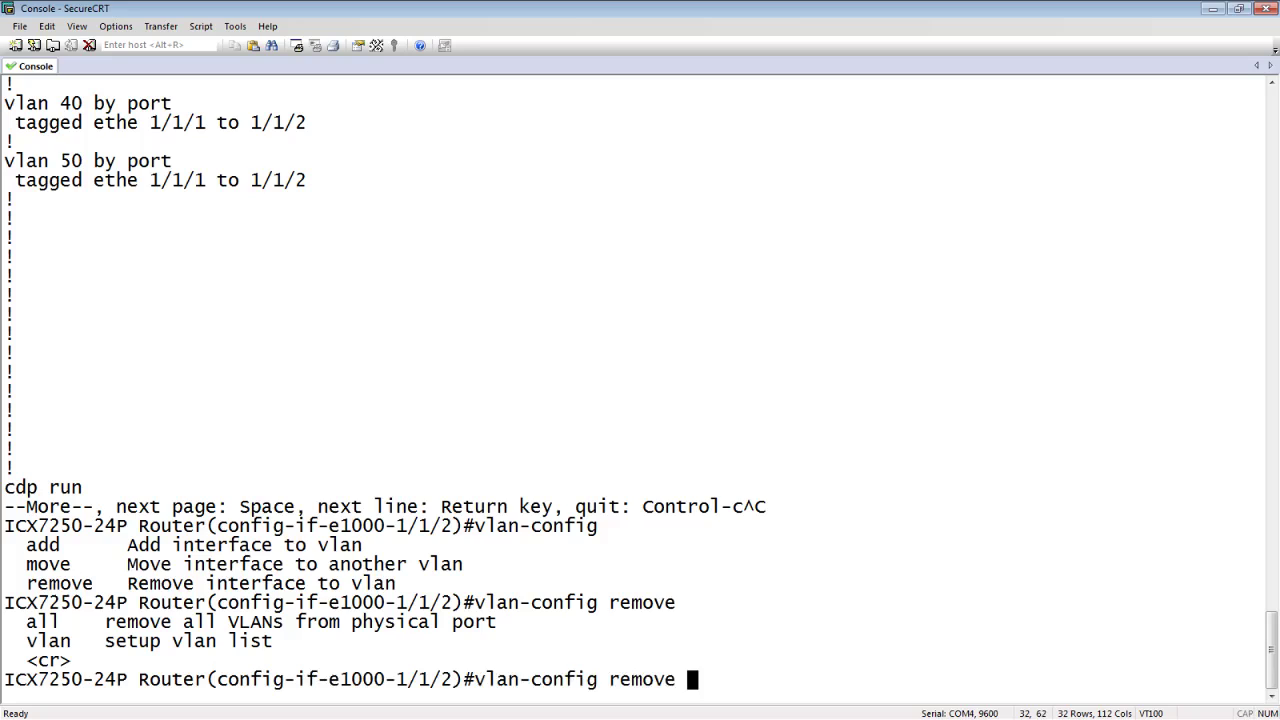
{"action": "type", "text": "all"}
{"action": "key", "text": "Return"}
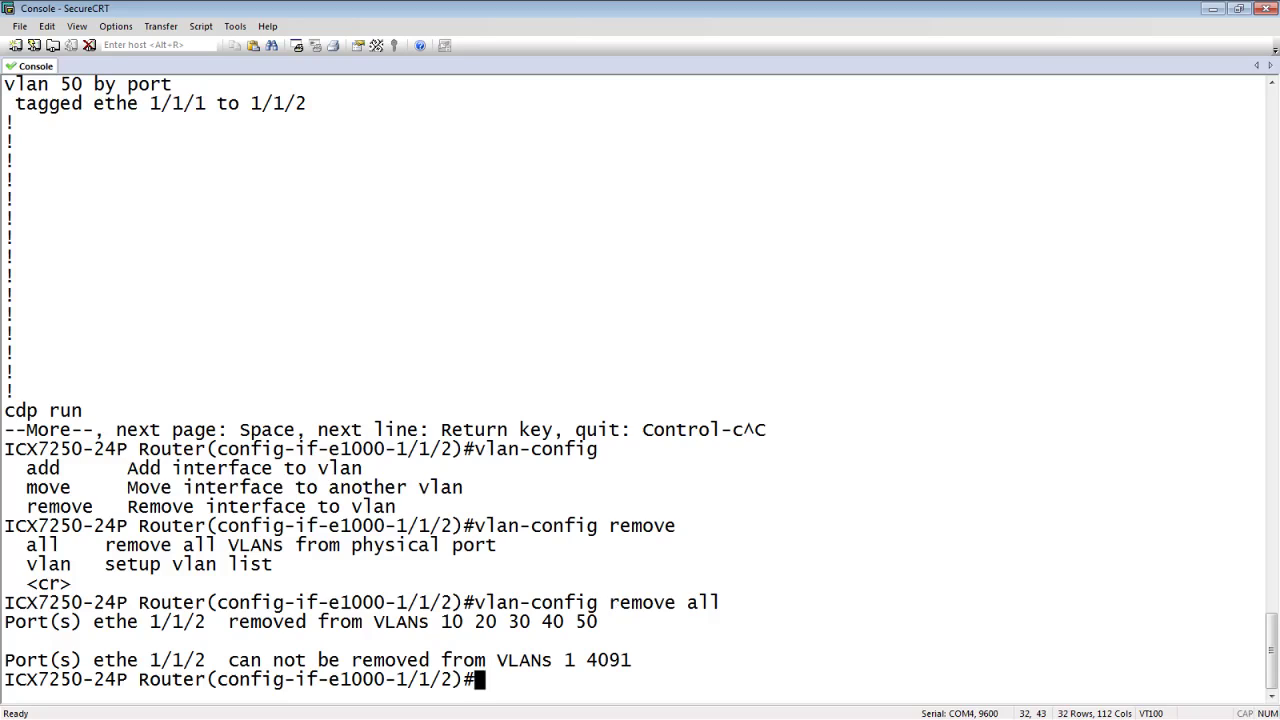
- On interface ethe 1/1/1, run vlan-config remove vlan 10 to 40
{"action": "type", "text": "int e 1/1/1"}
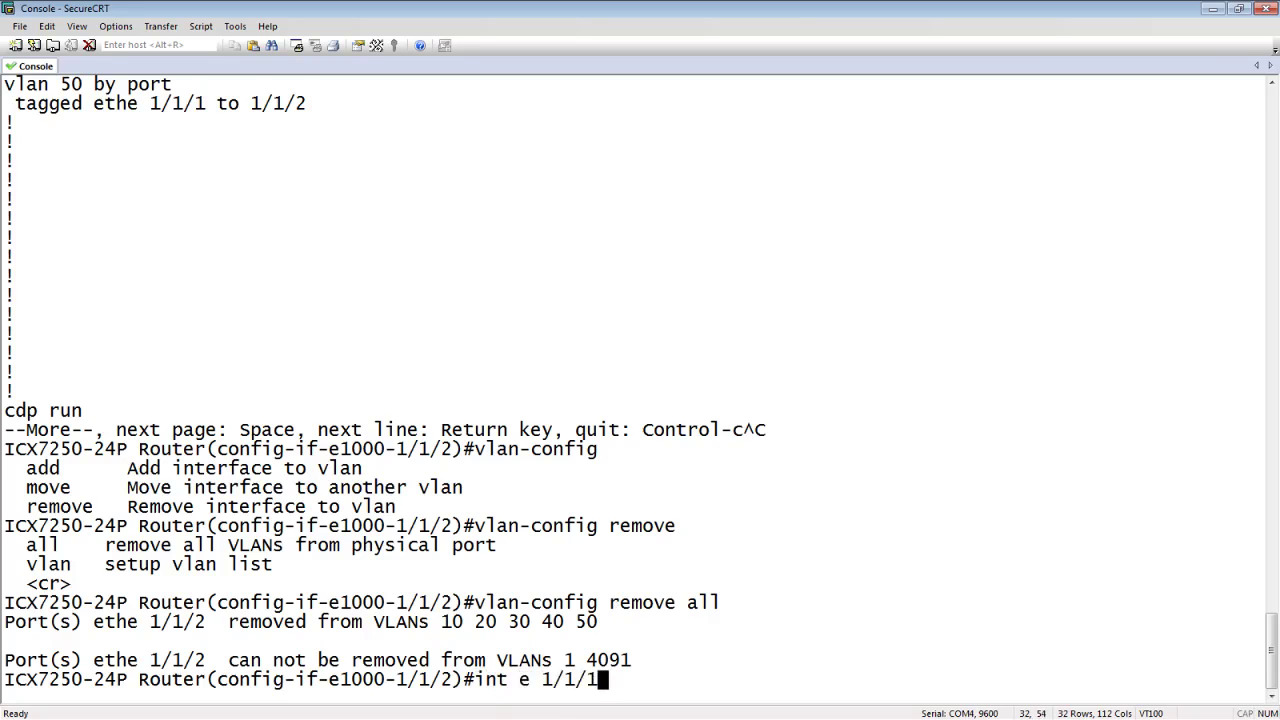
{"action": "key", "text": "Return"}
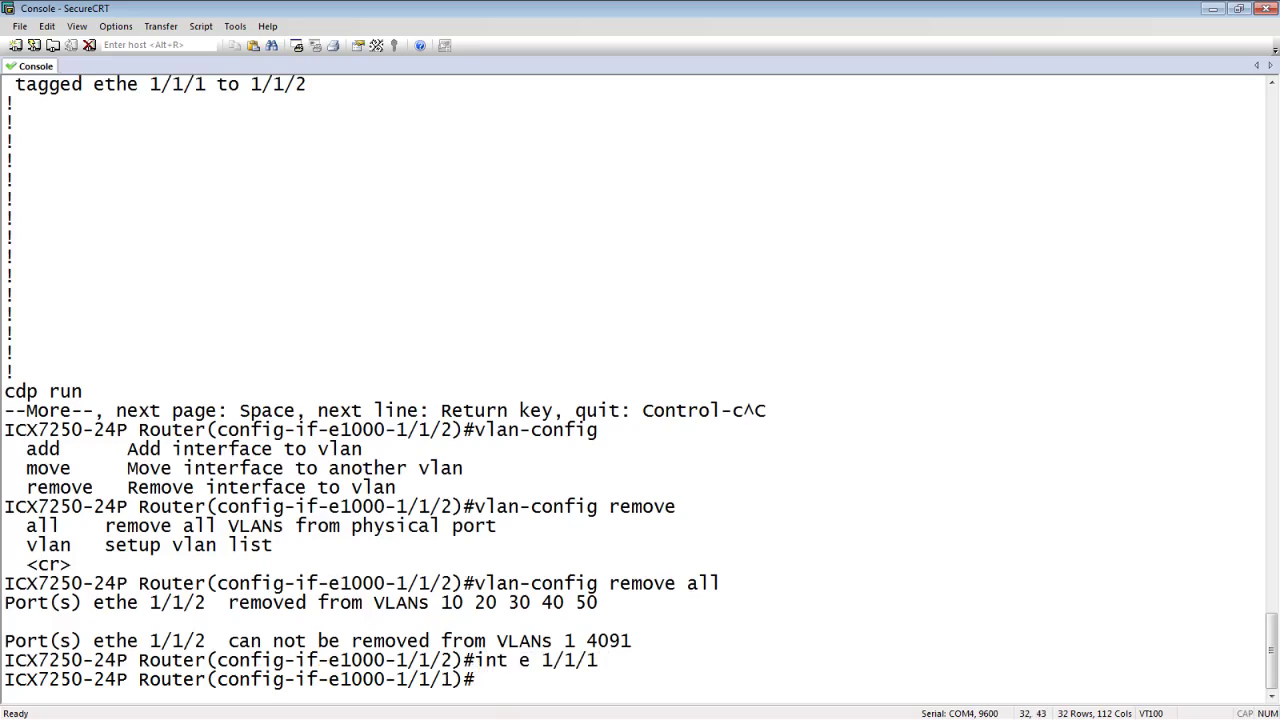
{"action": "type", "text": "vln"}
{"action": "key", "text": "BackSpace"}
{"action": "type", "text": "an-config "}
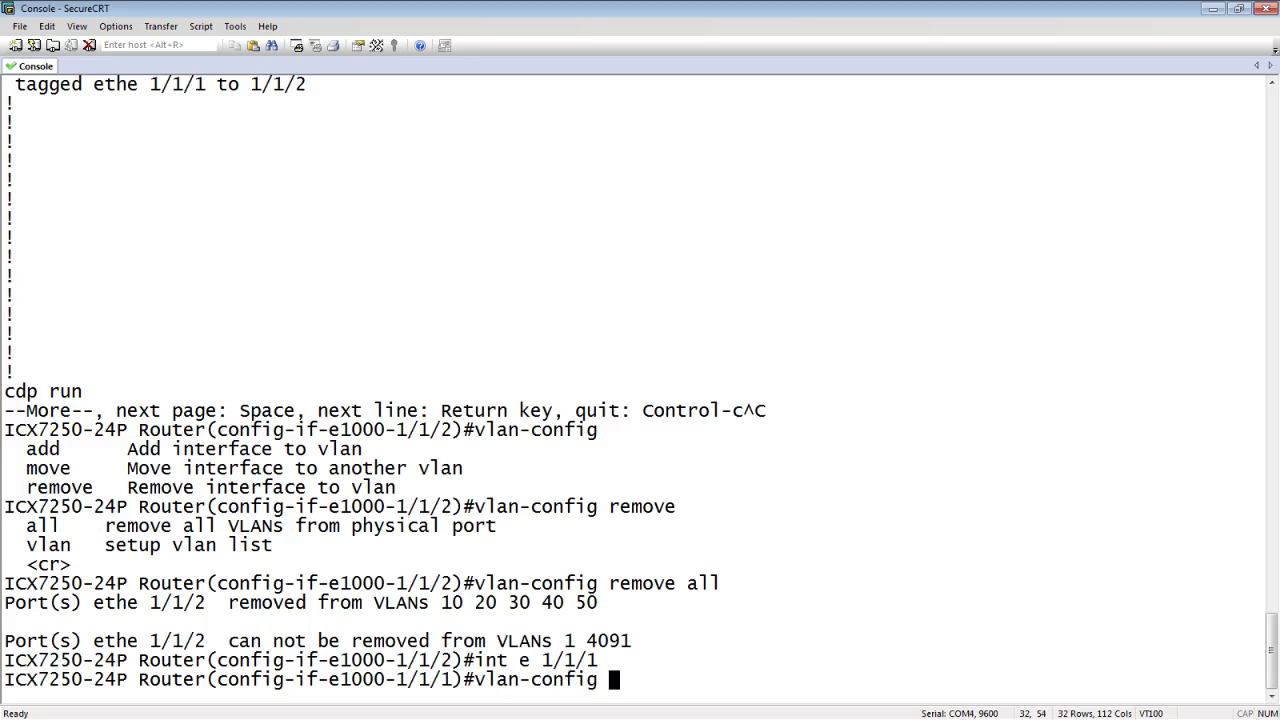
{"action": "type", "text": "?"}
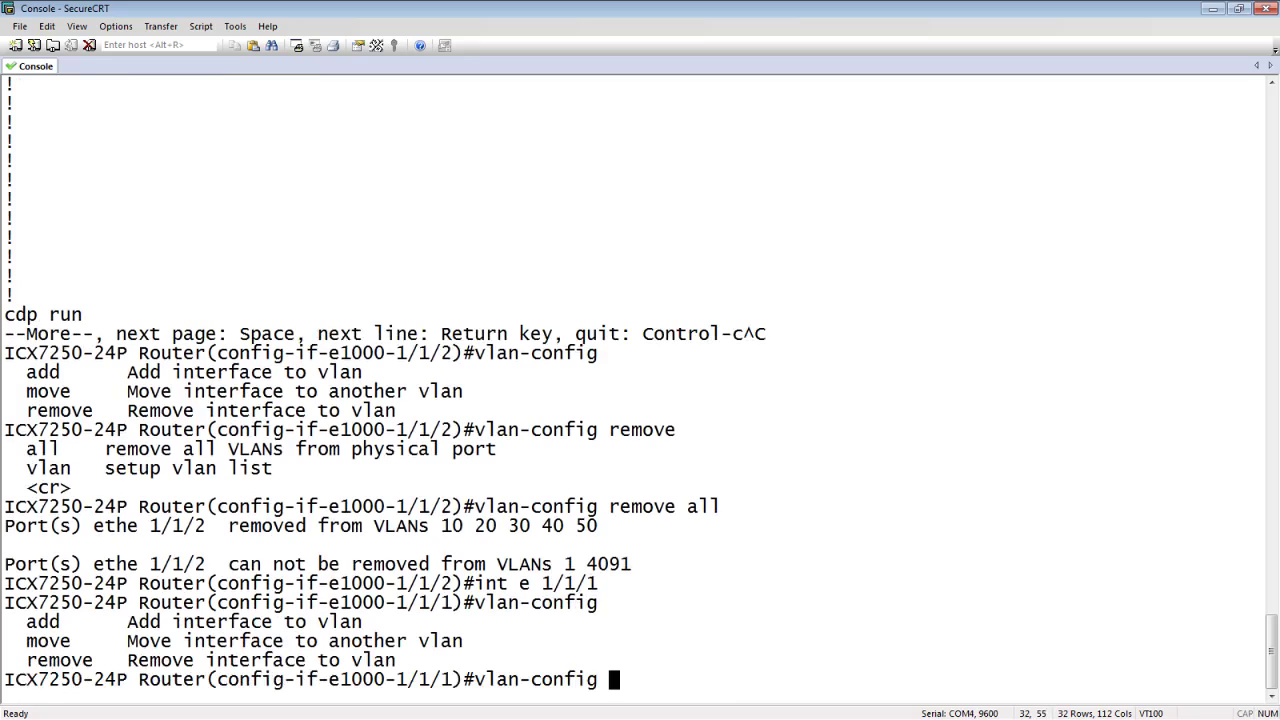
{"action": "type", "text": "remove "}
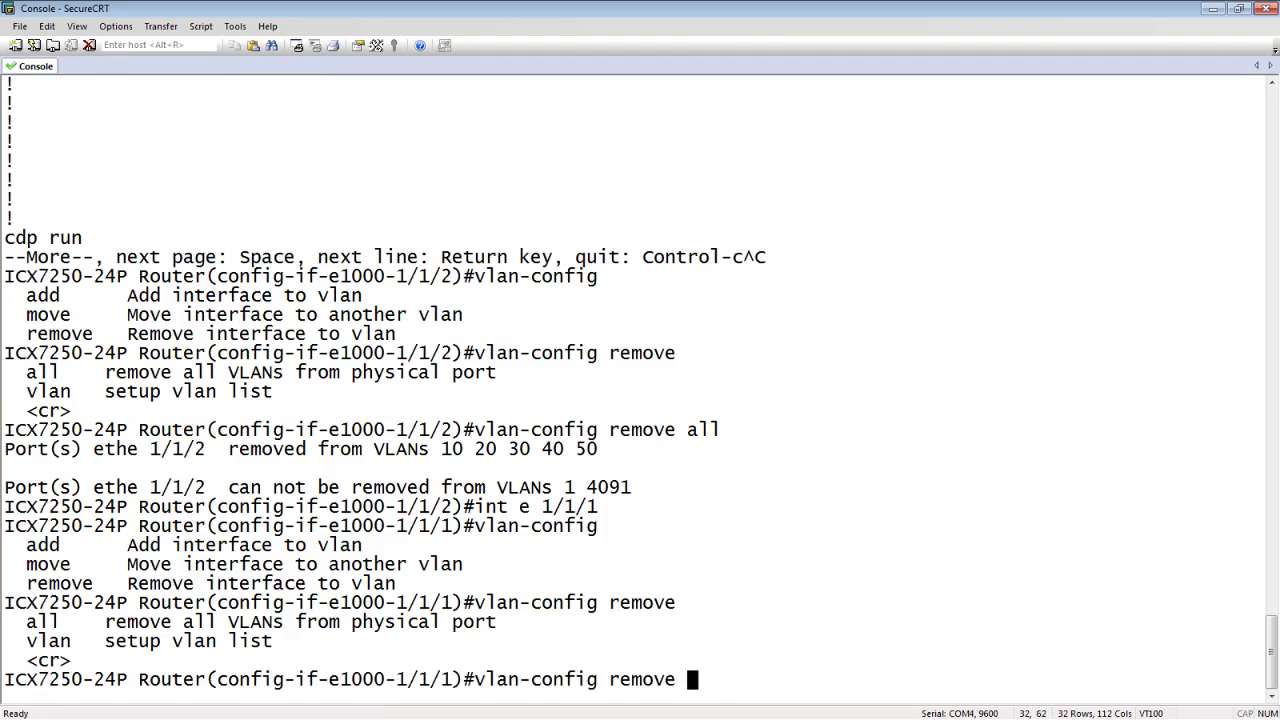
{"action": "type", "text": "?vlan "}
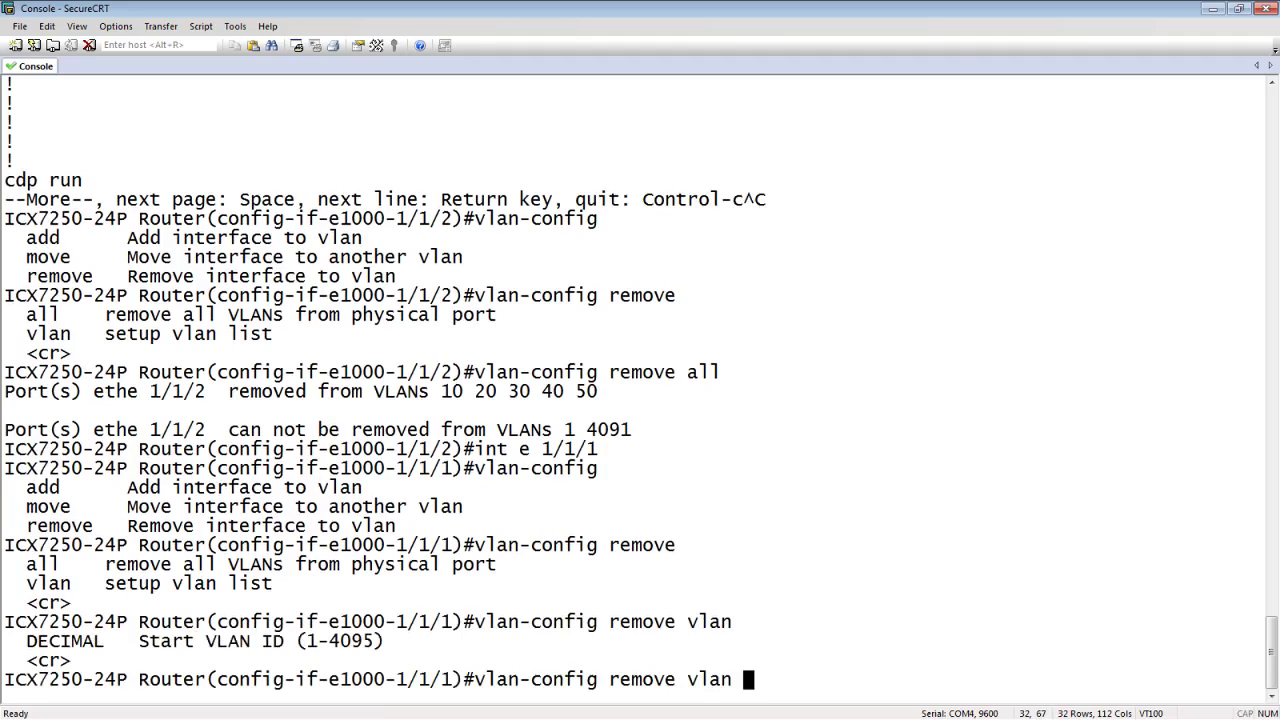
{"action": "type", "text": "?10 to 40"}
{"action": "key", "text": "Return"}
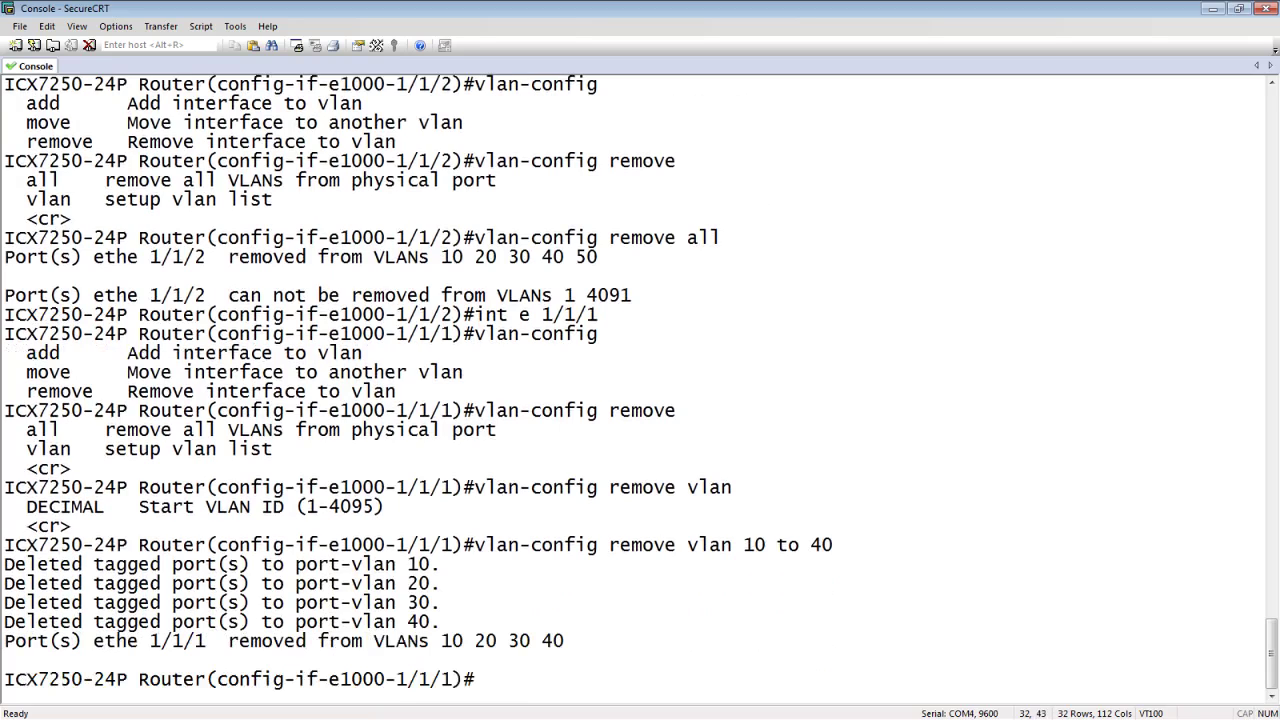
- Page through sh run to confirm VLANs 10–40 are empty and VLAN 50 tags only ethe 1/1/1
{"action": "type", "text": "sh run"}
{"action": "key", "text": "Return"}
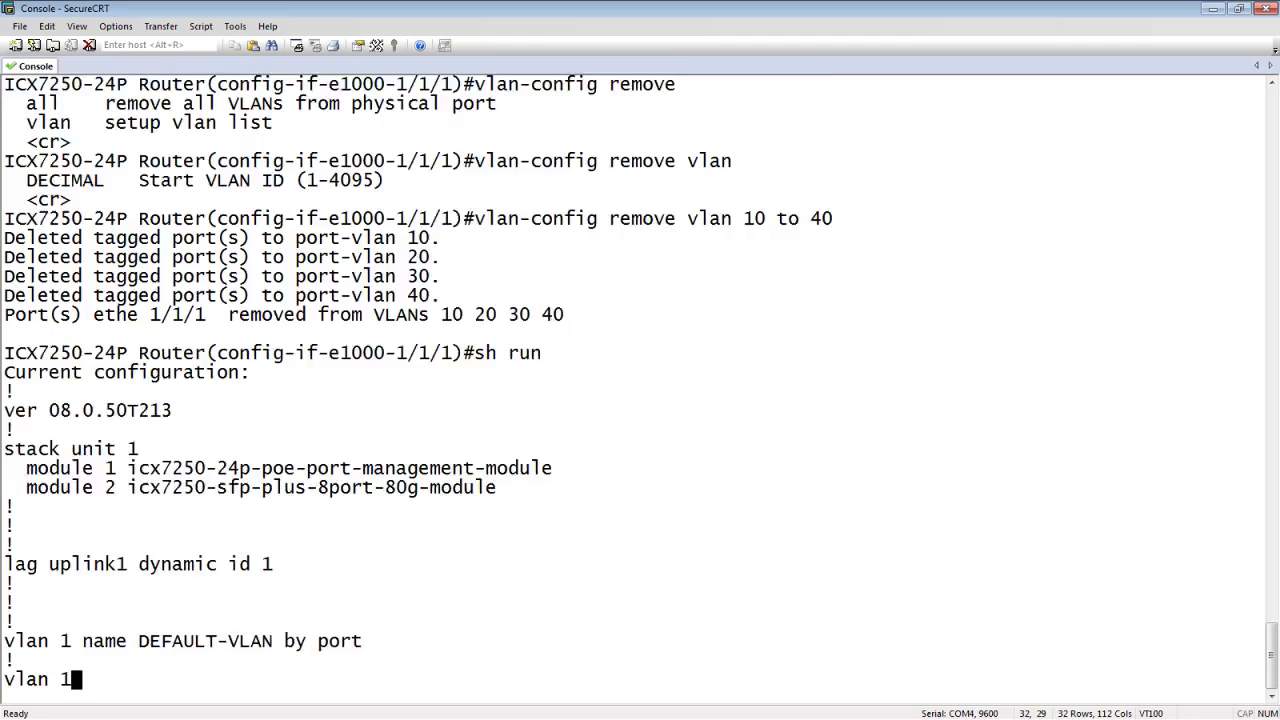
{"action": "key", "text": "Return"}
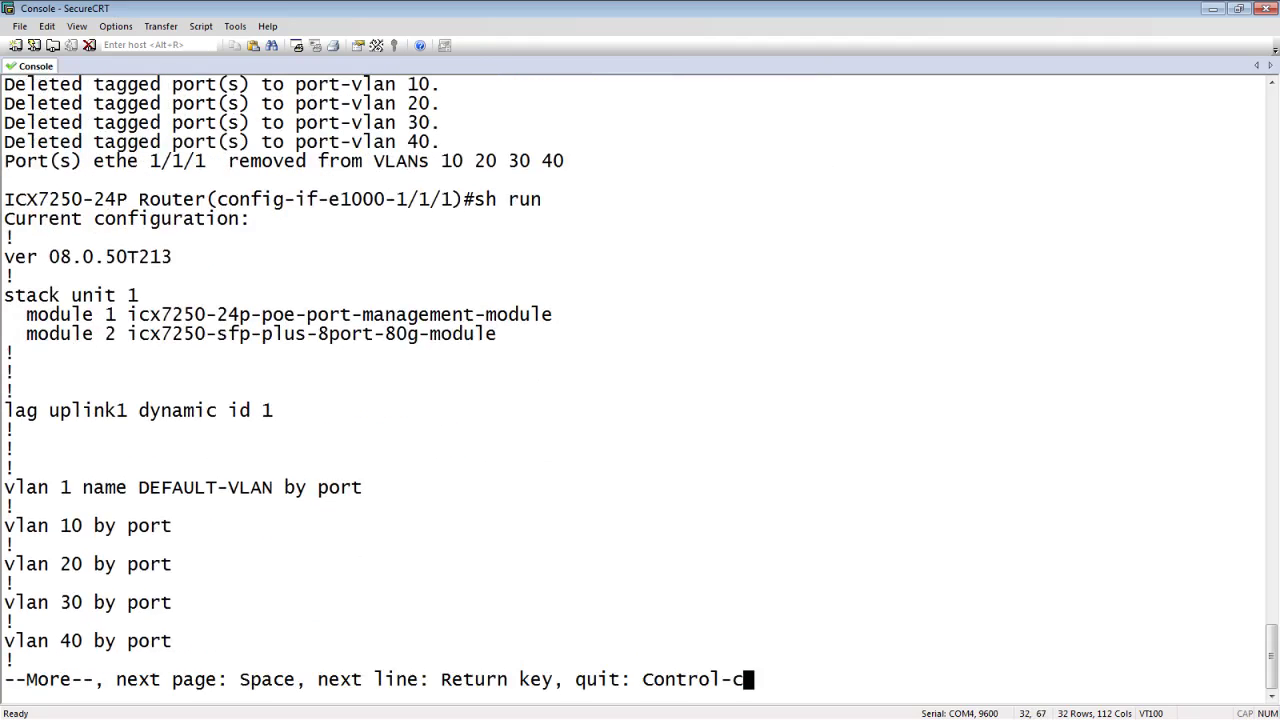
{"action": "key", "text": "Return"}
{"action": "key", "text": "Return"}
{"action": "key", "text": "Return"}
{"action": "key", "text": "Return"}
{"action": "key", "text": "Return"}
{"action": "key", "text": "Return"}
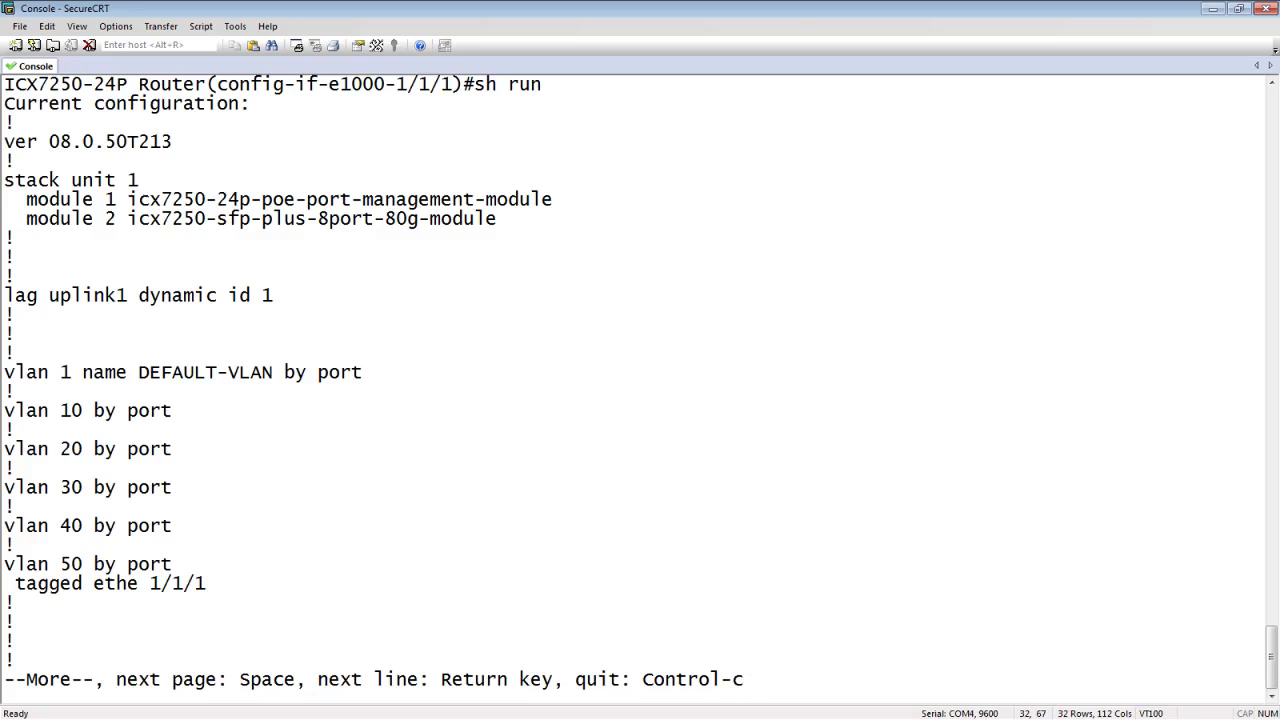
{"action": "key", "text": "ctrl+c"}
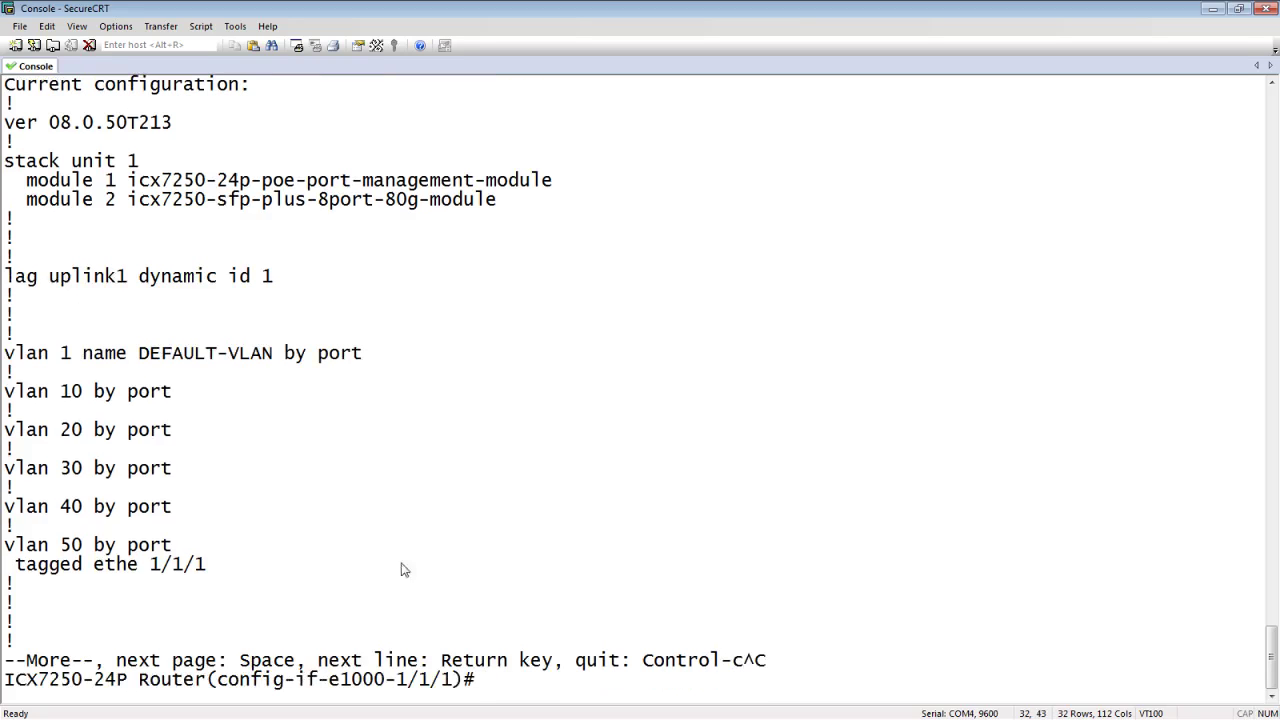